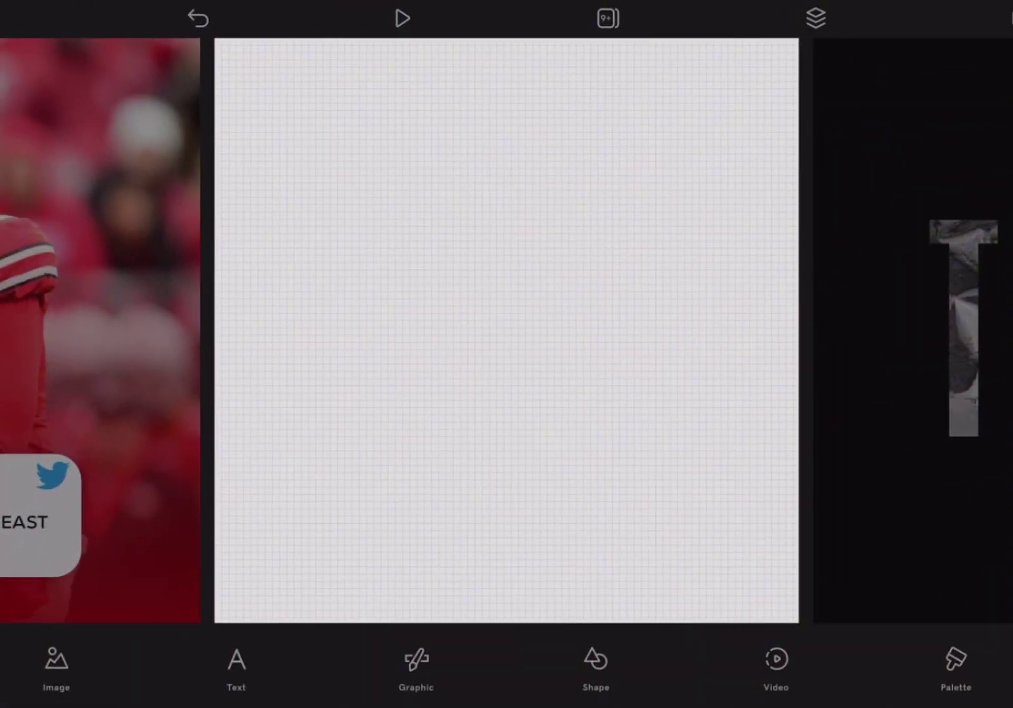
# Add a filled rectangle to the blank page, colour it white, and round its corners
pyautogui.click(596, 665)
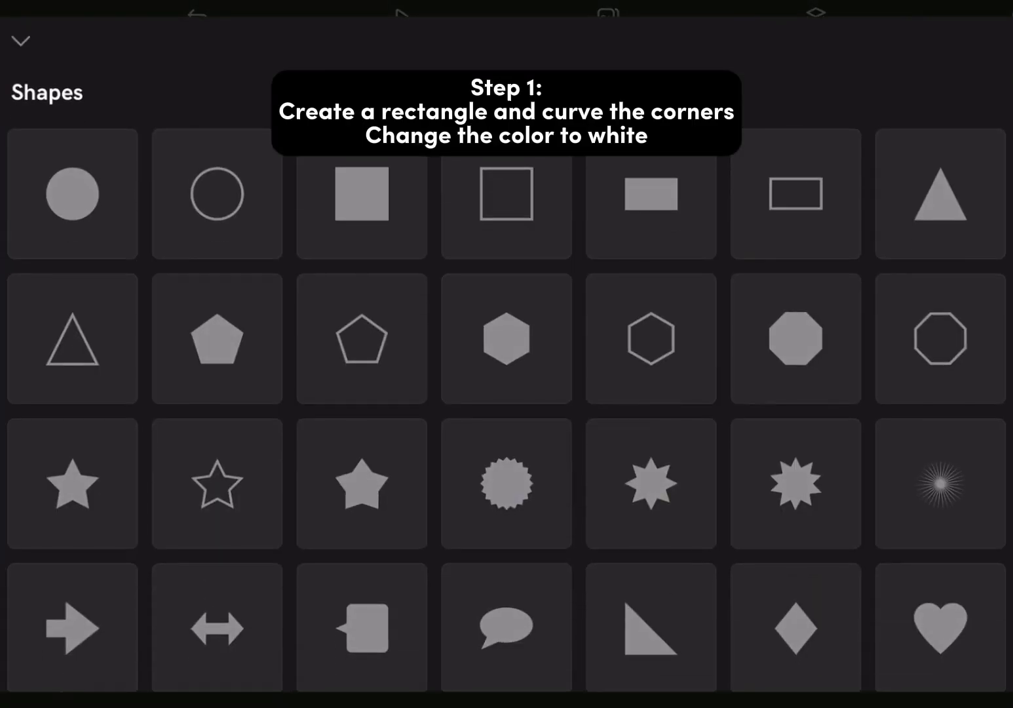
pyautogui.click(651, 194)
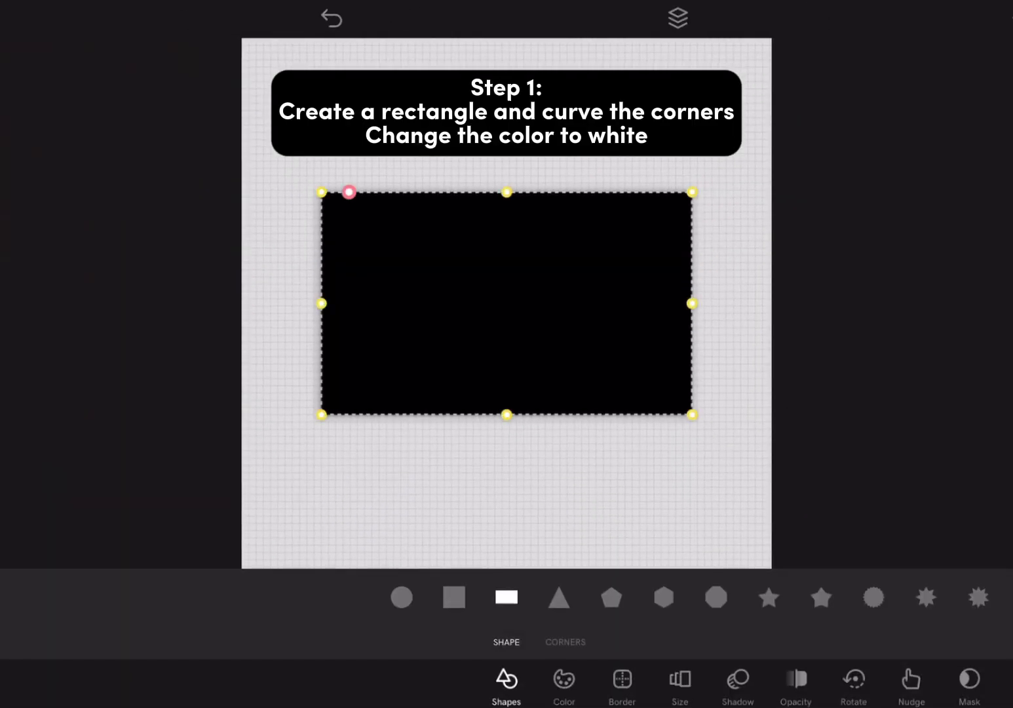
pyautogui.click(563, 681)
pyautogui.moveTo(721, 587); pyautogui.dragTo(262, 588)
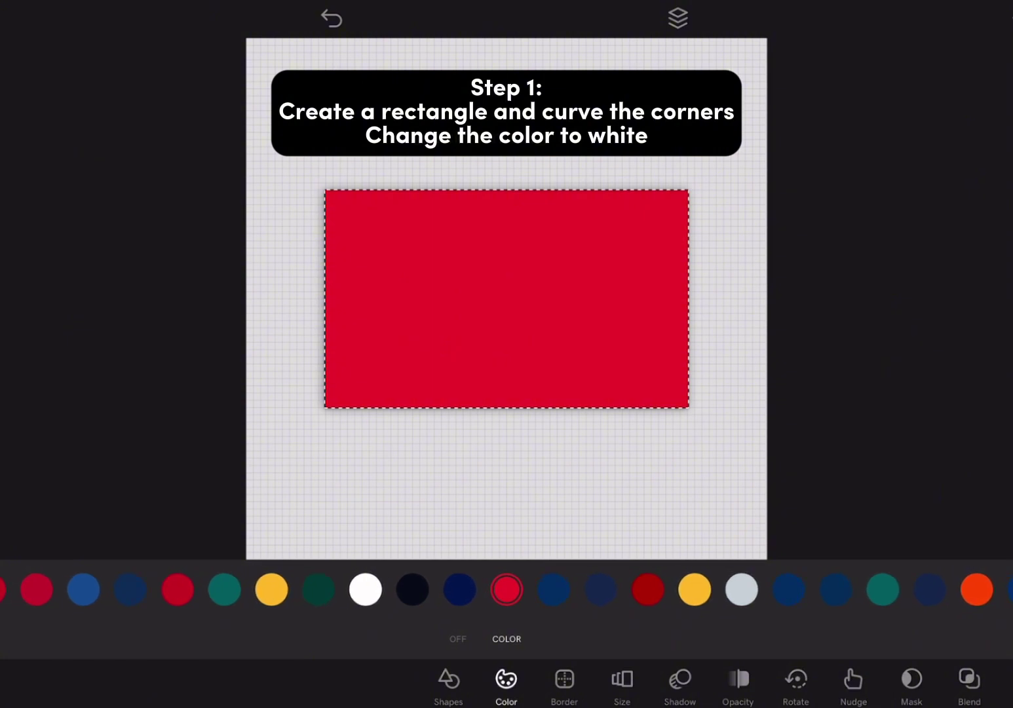
pyautogui.moveTo(365, 588); pyautogui.dragTo(506, 588)
pyautogui.click(448, 682)
pyautogui.click(576, 640)
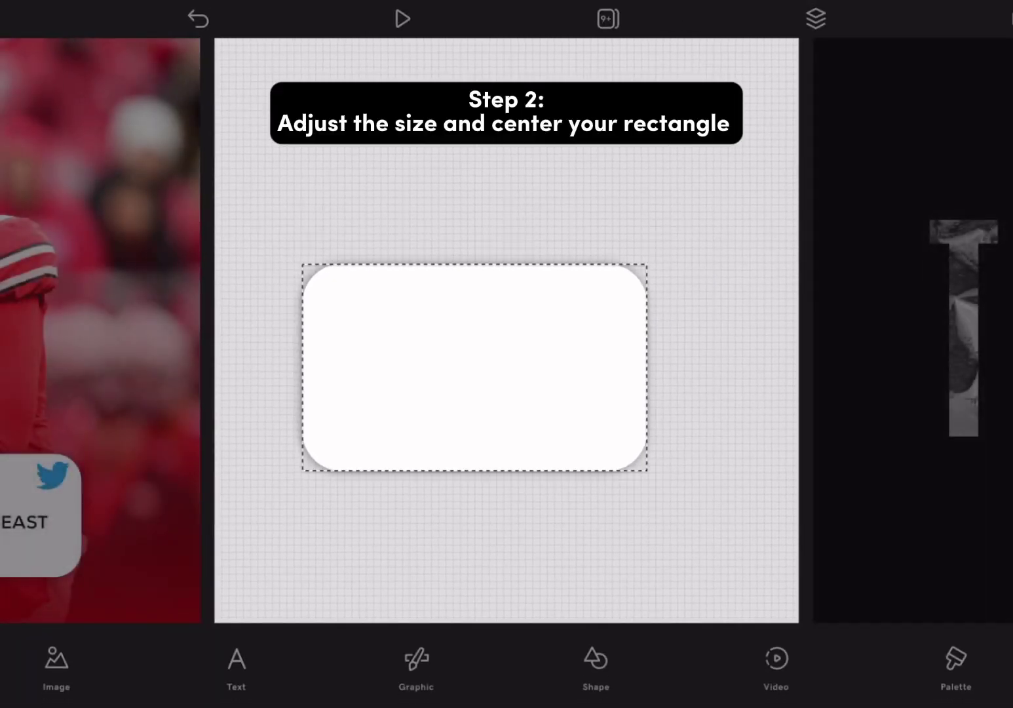
# Centre the white box horizontally, make it wider and shorter, and nudge it lower on the page
pyautogui.moveTo(521, 479)
pyautogui.mouseDown()
pyautogui.moveTo(506, 480)
pyautogui.moveTo(506, 498)
pyautogui.moveTo(506, 490)
pyautogui.moveTo(445, 492)
pyautogui.moveTo(453, 488)
pyautogui.mouseUp()
pyautogui.click(410, 472)
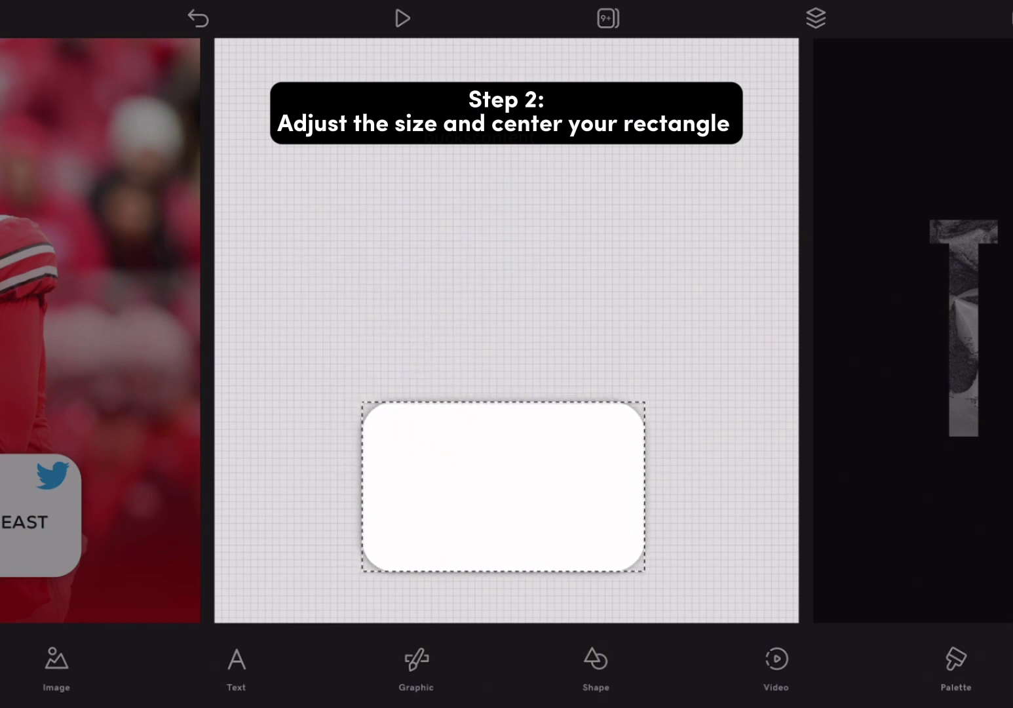
pyautogui.click(443, 485)
pyautogui.click(364, 235)
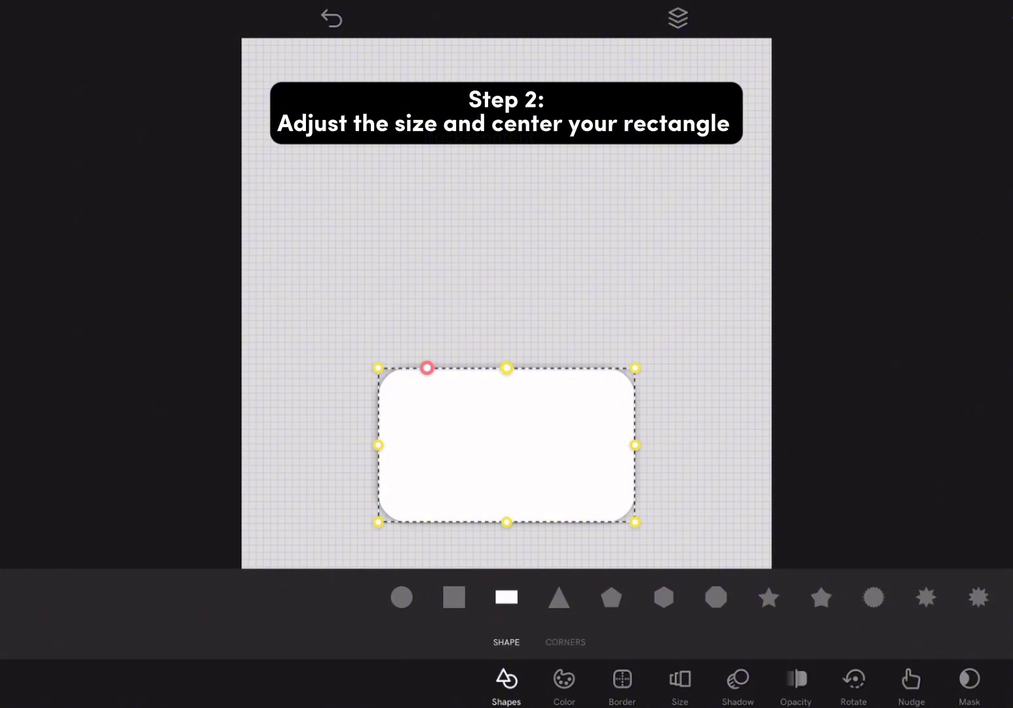
pyautogui.moveTo(506, 368); pyautogui.dragTo(507, 425)
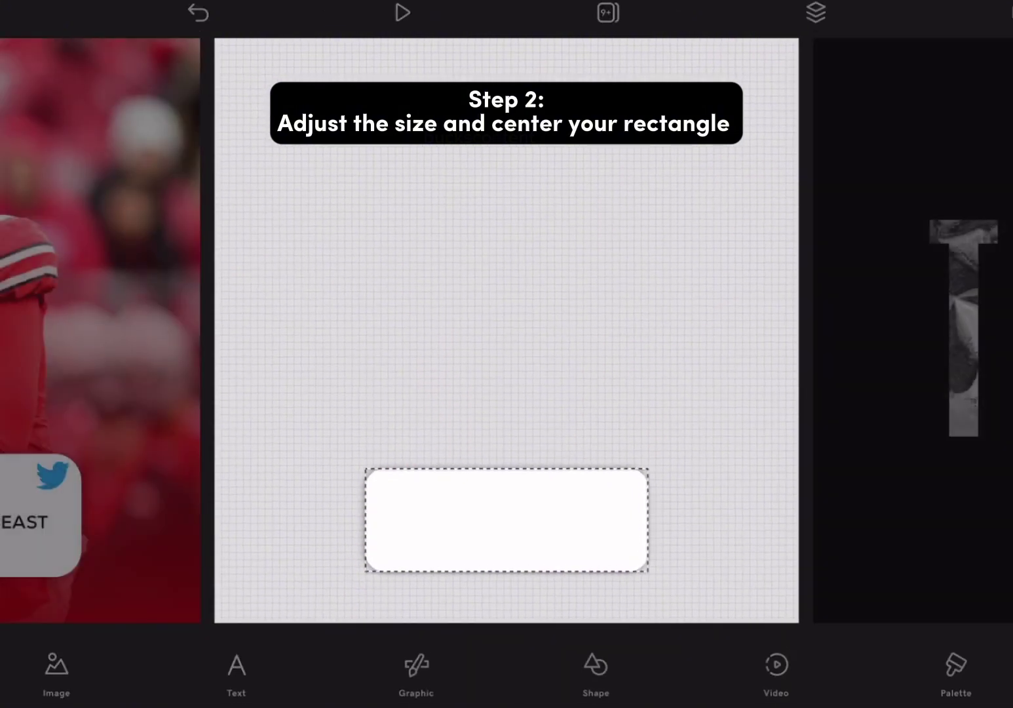
pyautogui.moveTo(506, 519)
pyautogui.mouseDown()
pyautogui.moveTo(517, 511)
pyautogui.moveTo(507, 514)
pyautogui.mouseUp()
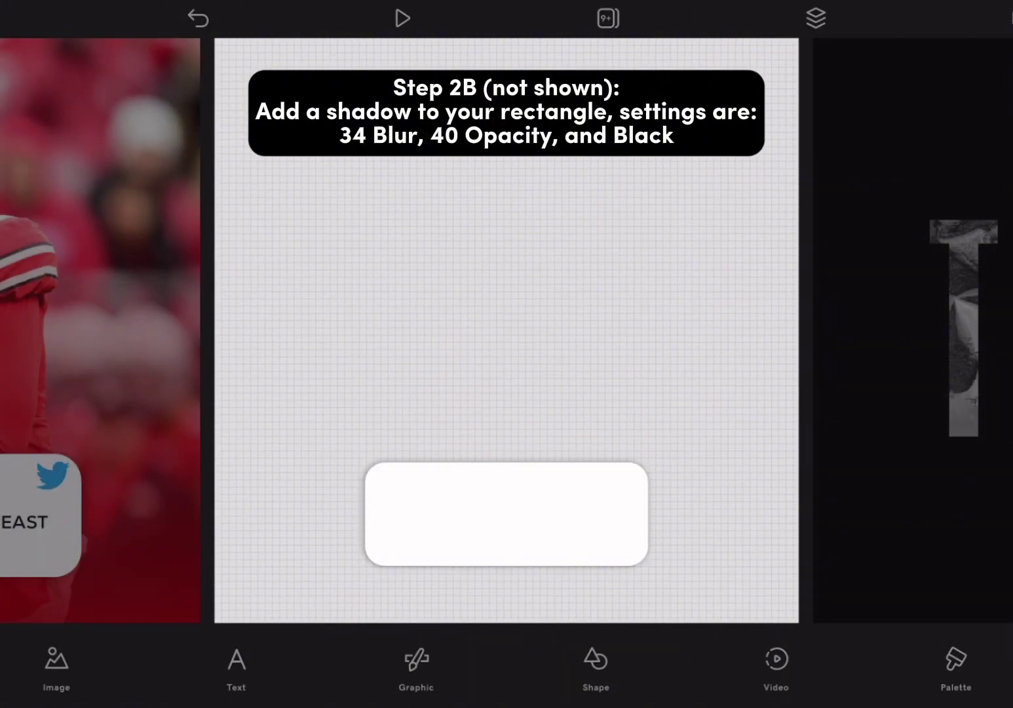
pyautogui.click(506, 513)
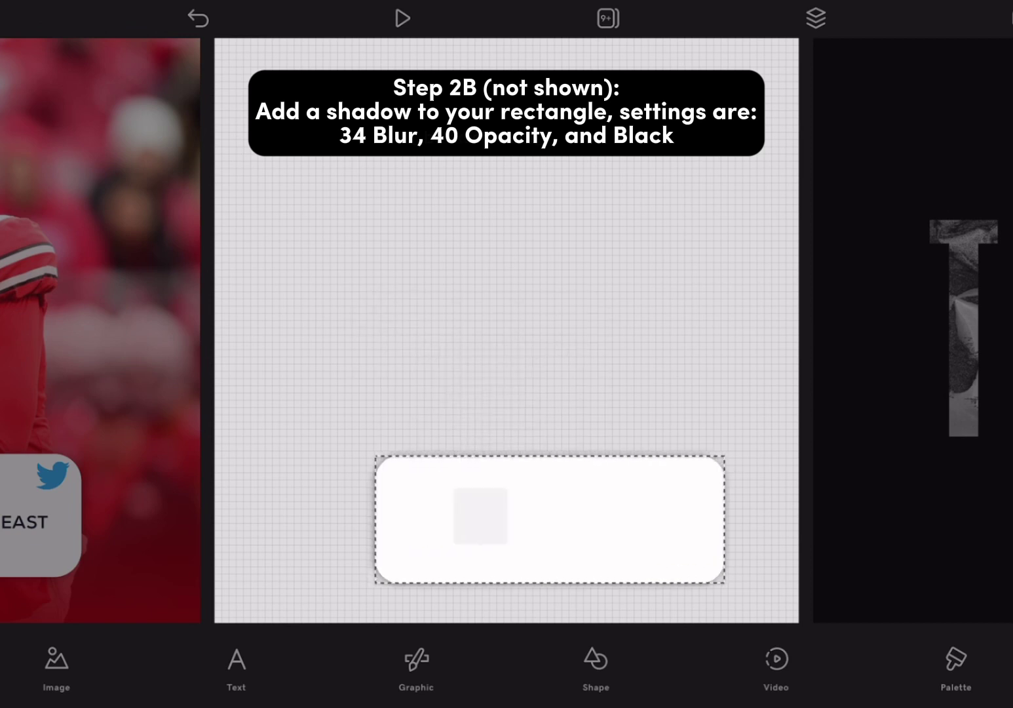
pyautogui.moveTo(506, 514); pyautogui.dragTo(506, 521)
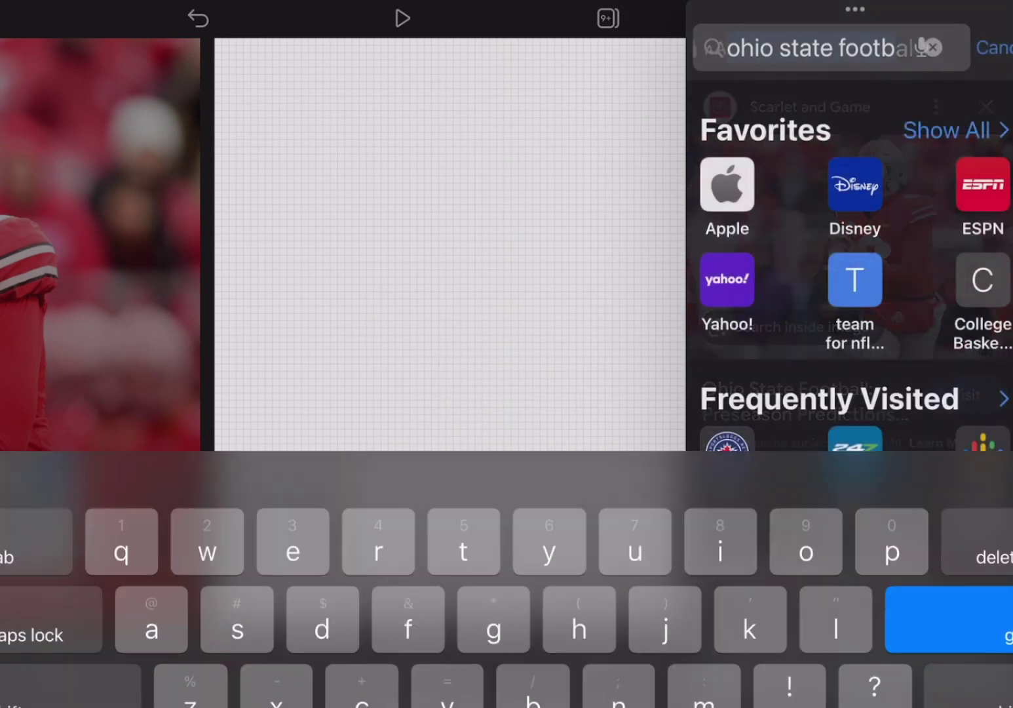
# Image-search the Twitter logo in Safari and drag the Wikimedia bird image into the design
pyautogui.write('twotter lo')
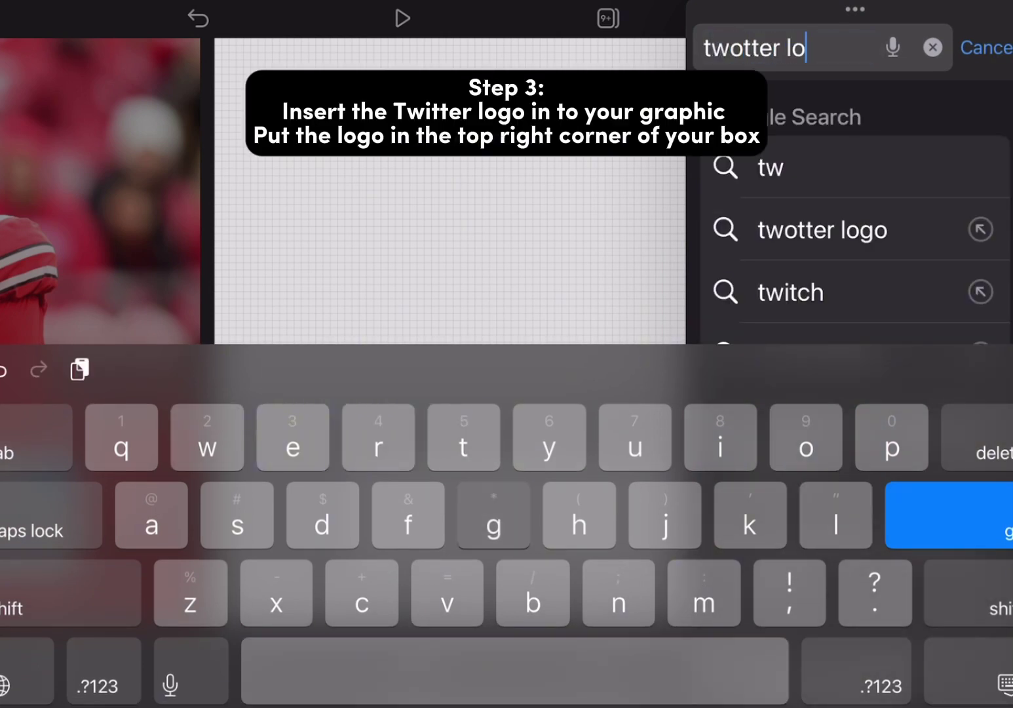
pyautogui.write('go')
pyautogui.press('Return')
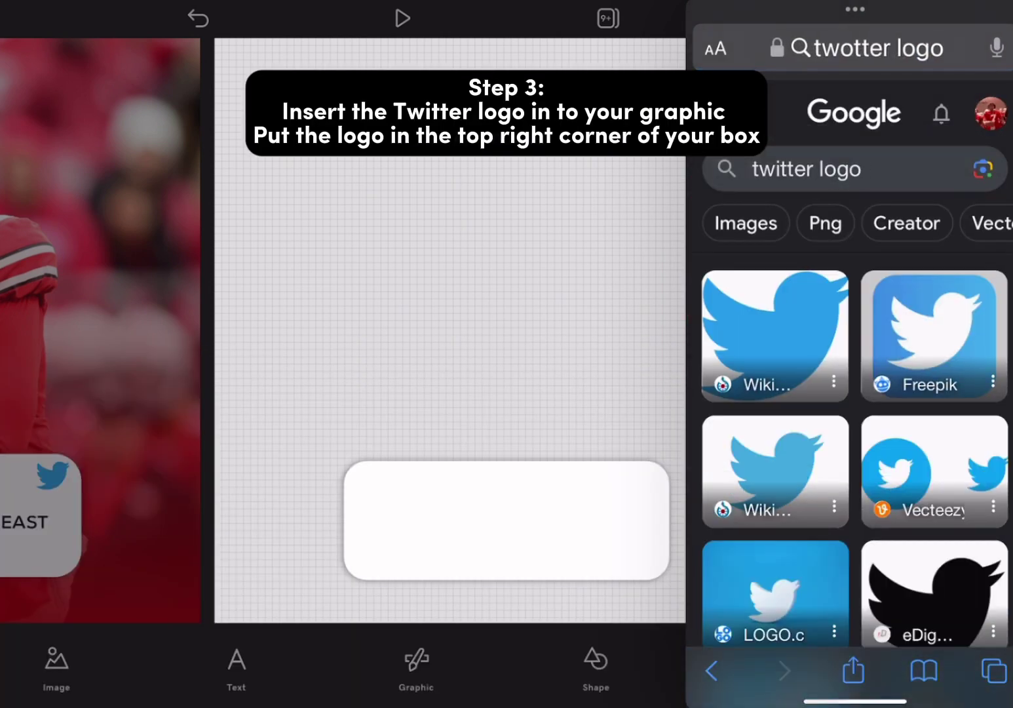
pyautogui.click(775, 433)
pyautogui.click(712, 670)
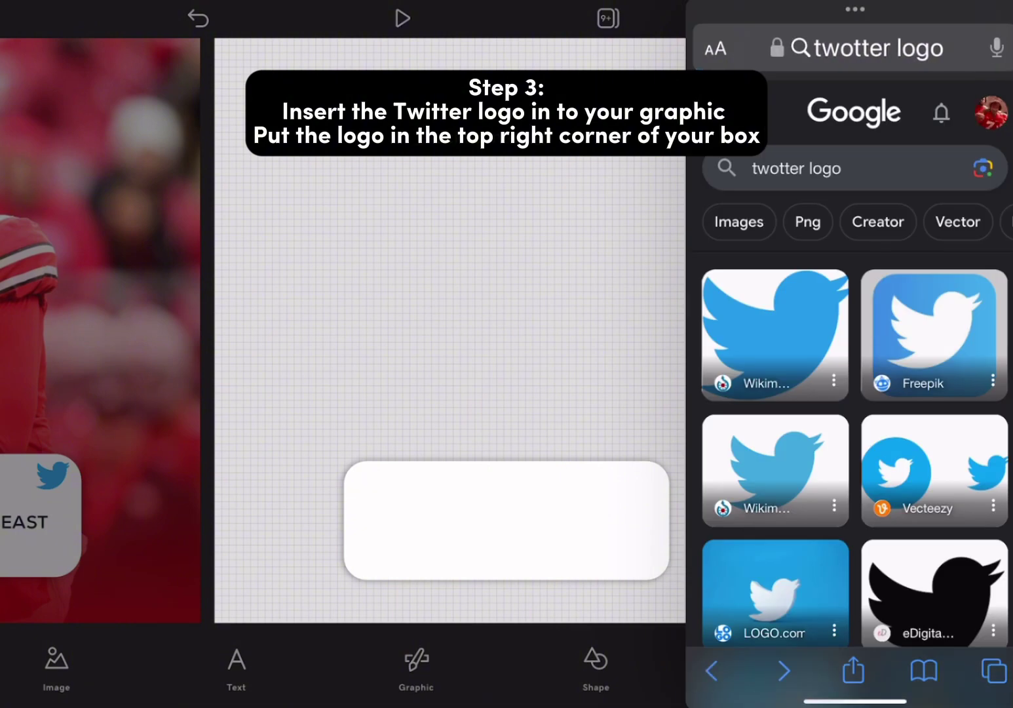
pyautogui.click(775, 334)
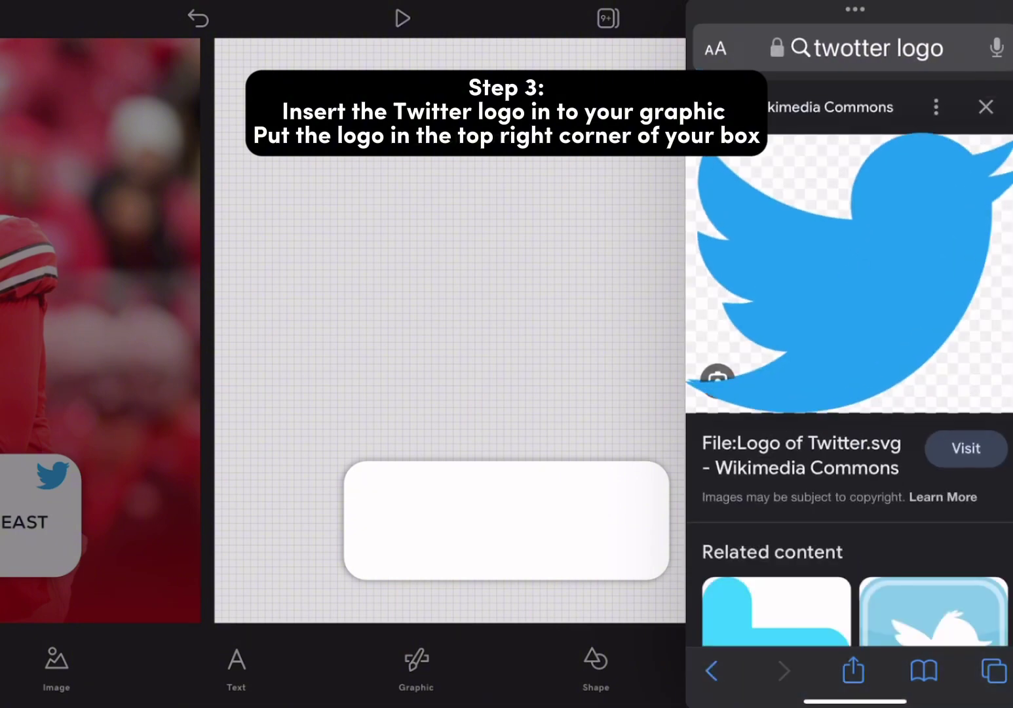
pyautogui.moveTo(855, 272); pyautogui.dragTo(820, 273)
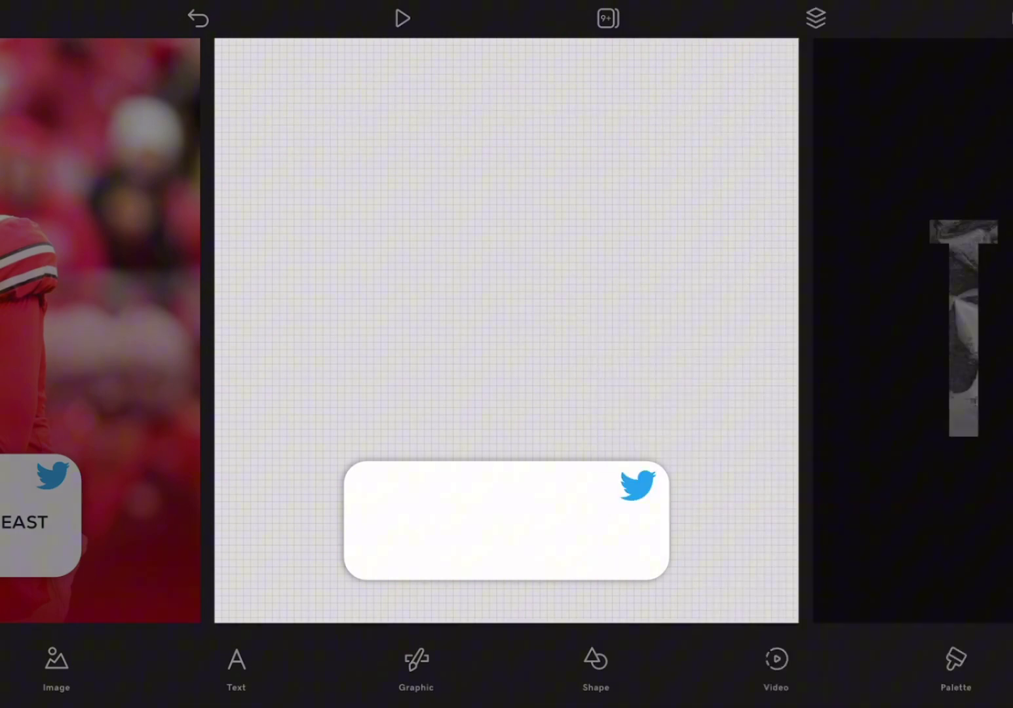
pyautogui.click(595, 665)
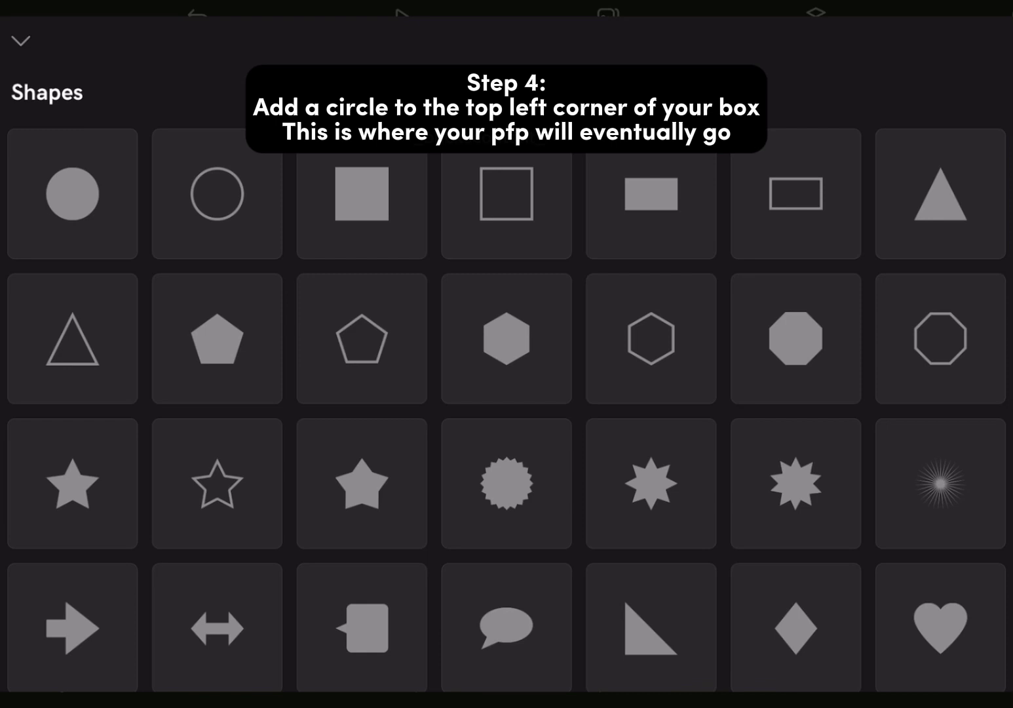
# Add a black circle as the profile-picture placeholder in the card's top-left corner
pyautogui.click(72, 193)
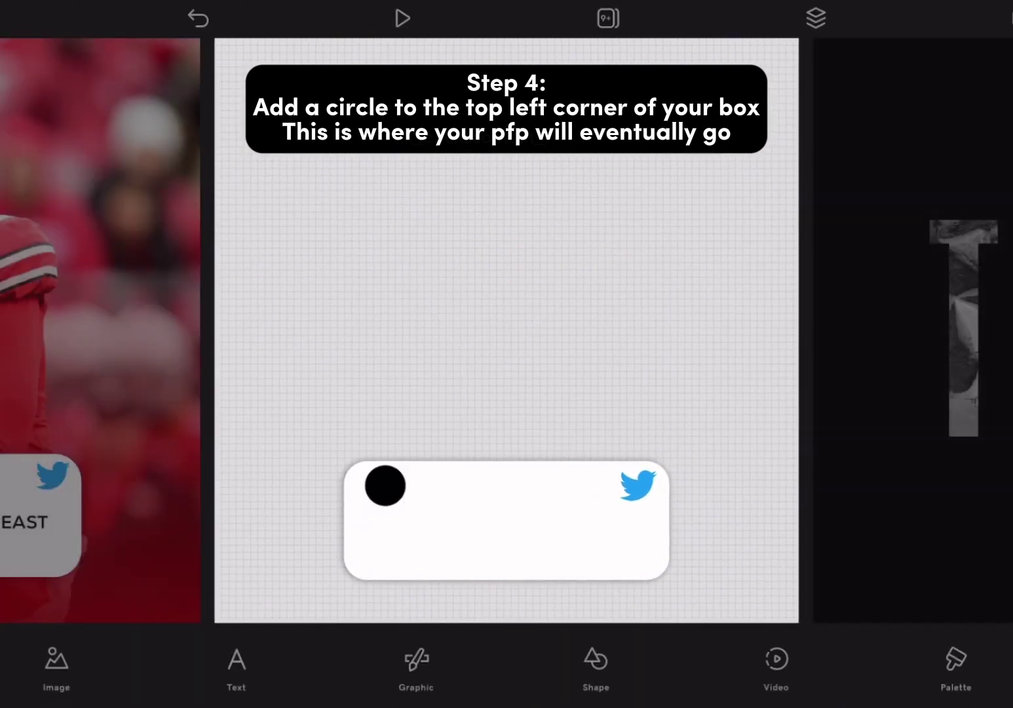
pyautogui.click(237, 662)
# Add the text 'Your Name' and move it onto the card beside the circle
pyautogui.write('You')
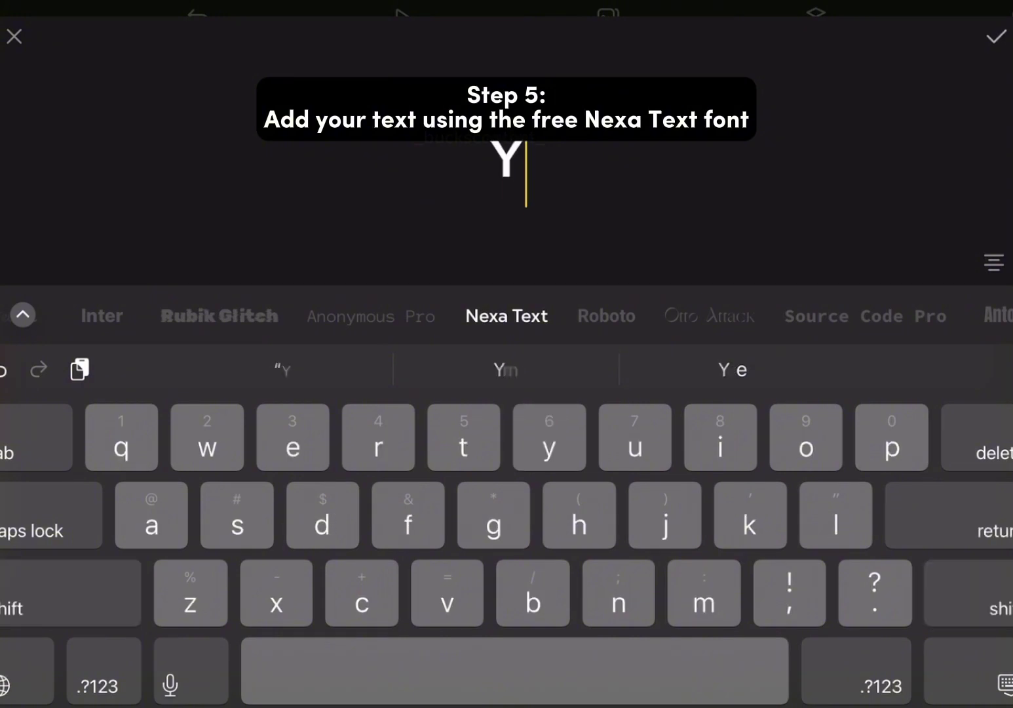
pyautogui.write('r Name')
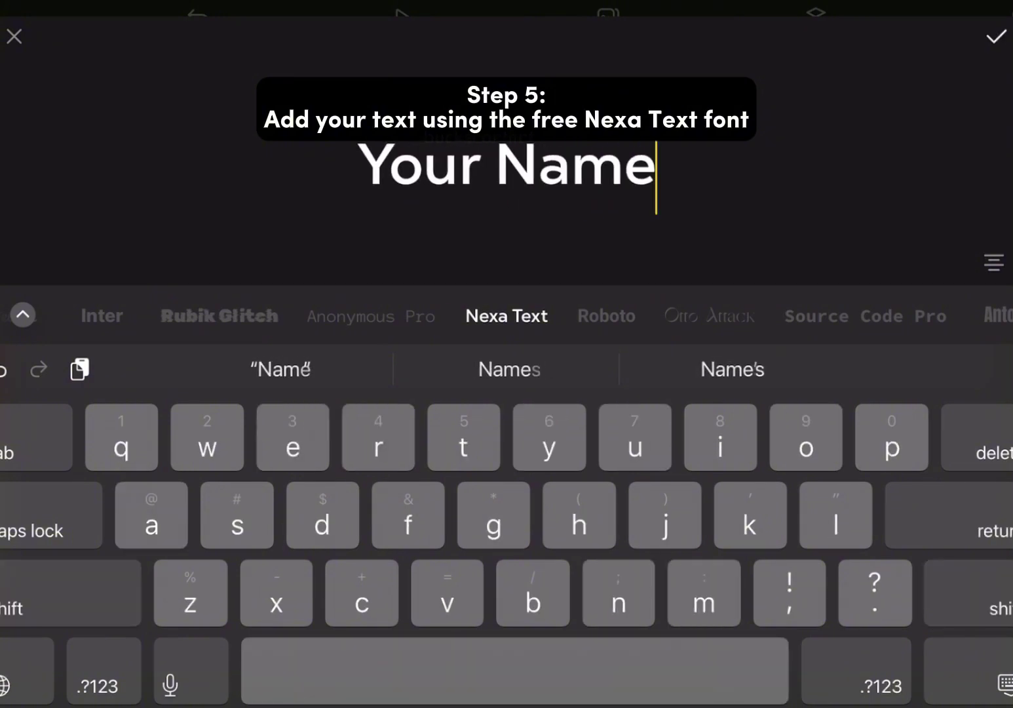
pyautogui.click(996, 36)
pyautogui.moveTo(506, 313)
pyautogui.mouseDown()
pyautogui.moveTo(446, 425)
pyautogui.moveTo(457, 451)
pyautogui.mouseUp()
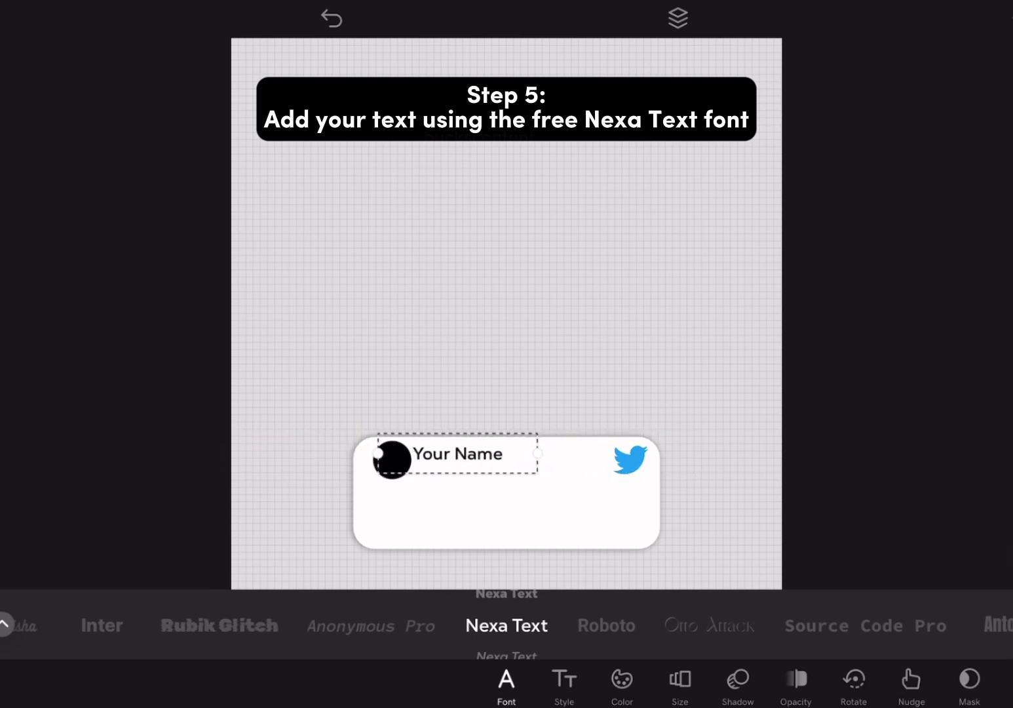
pyautogui.click(238, 658)
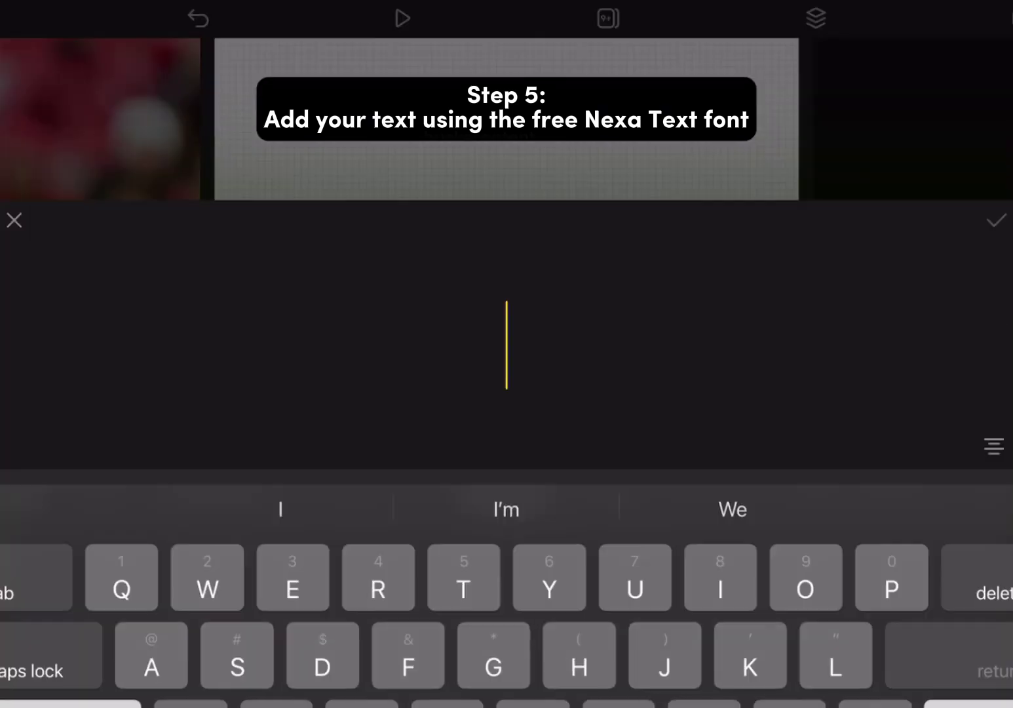
pyautogui.write('@')
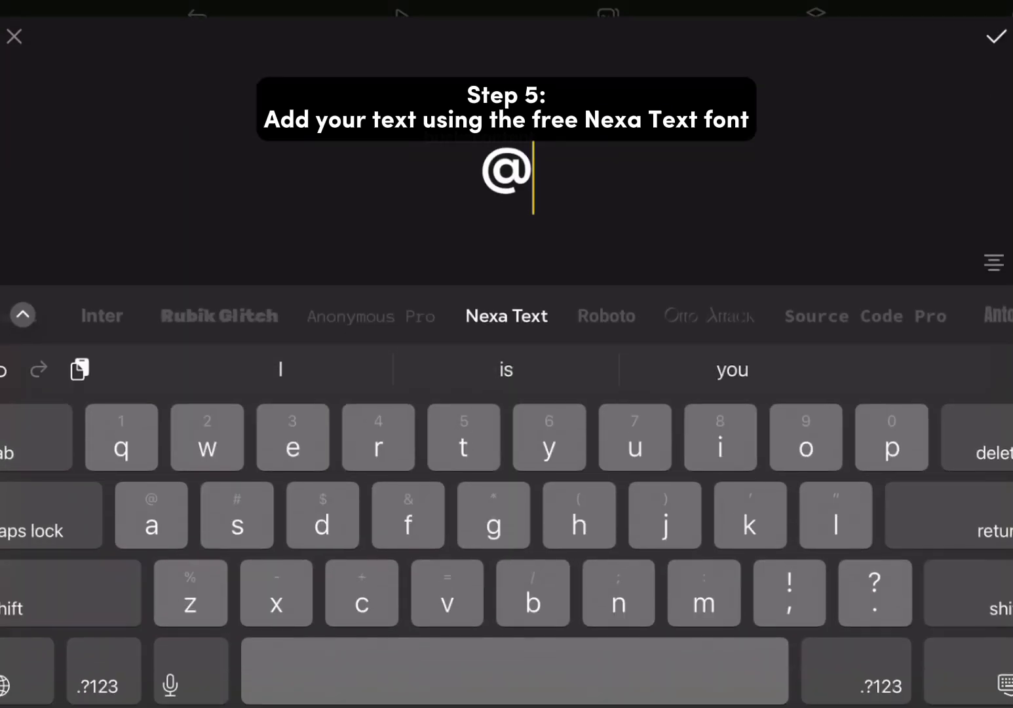
pyautogui.write('youruse')
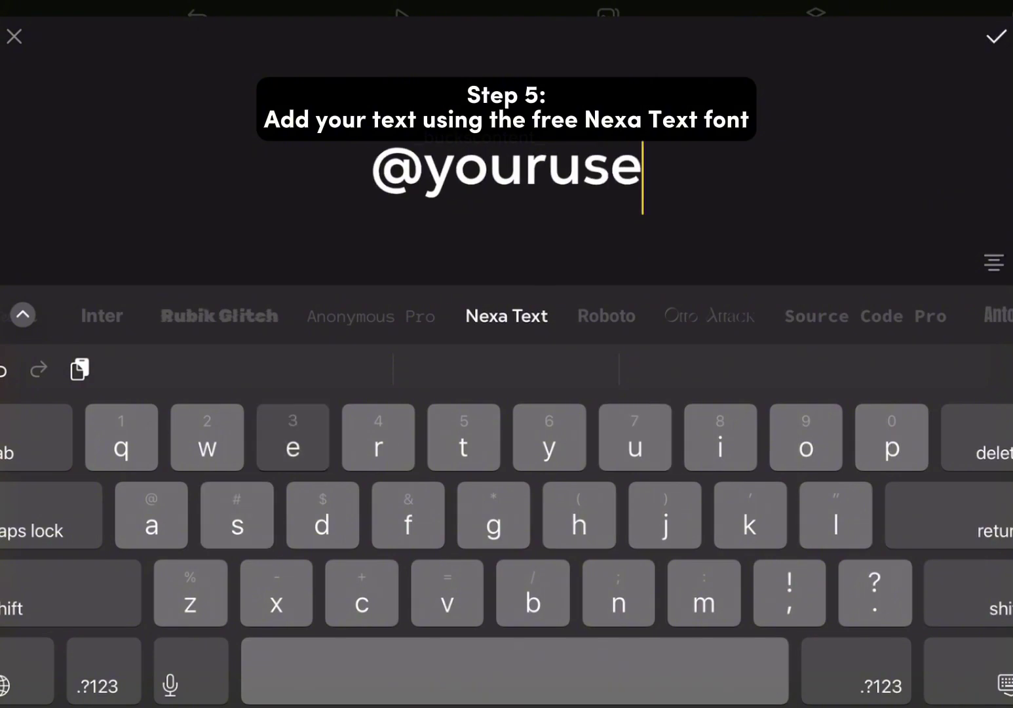
pyautogui.write('rname')
pyautogui.click(996, 36)
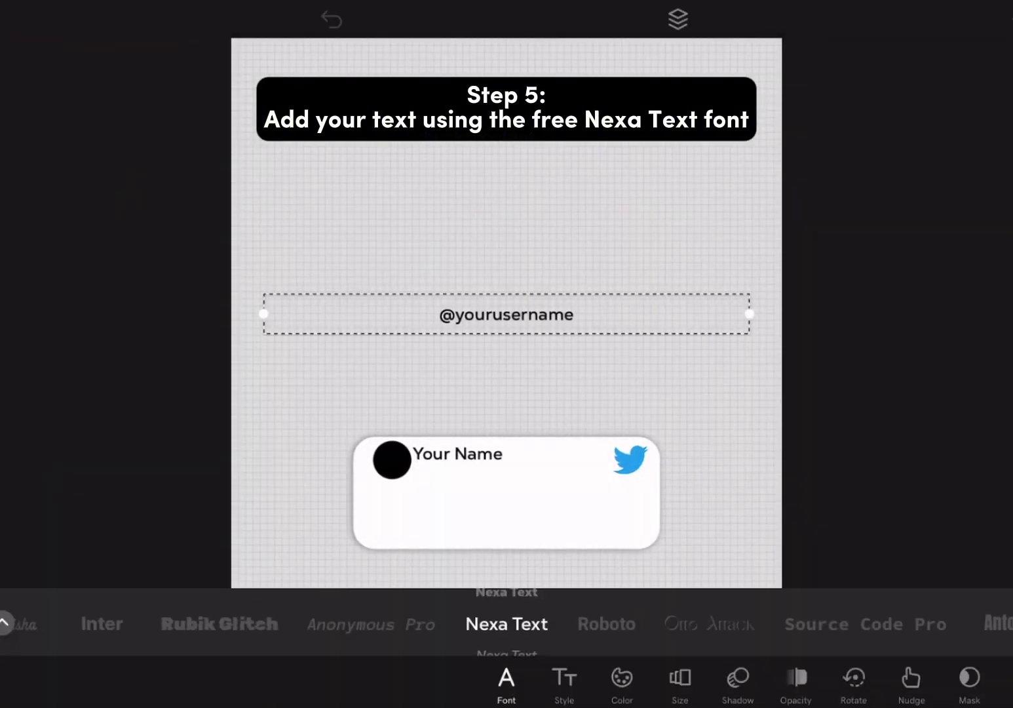
pyautogui.click(506, 682)
pyautogui.hscroll(-5, 506, 624)
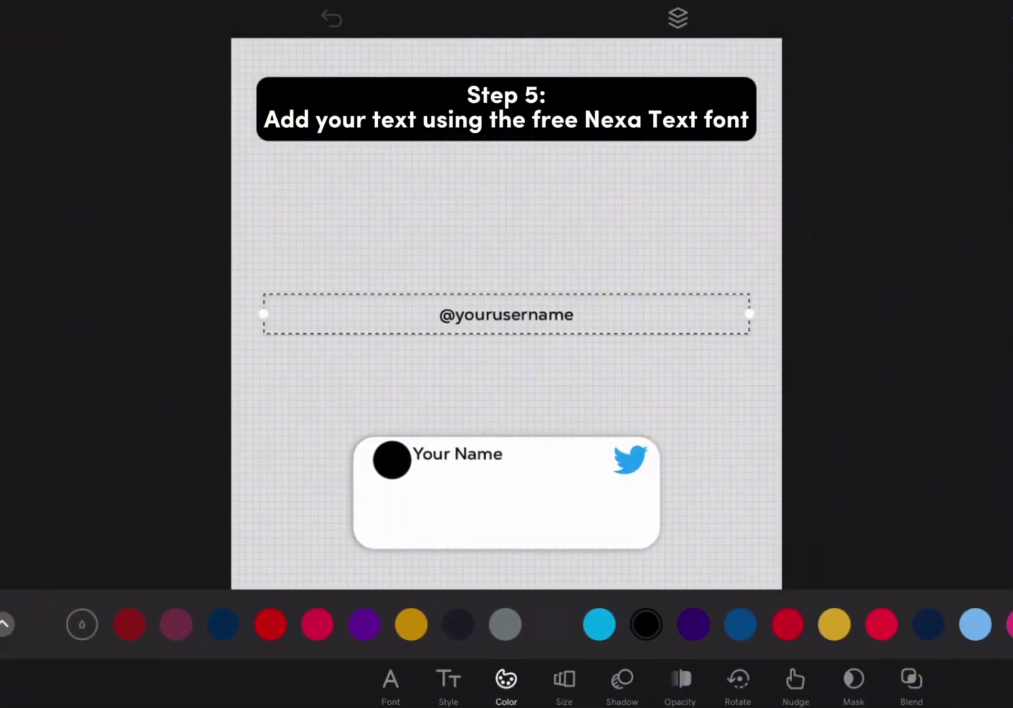
pyautogui.click(515, 624)
pyautogui.hscroll(-5, 506, 624)
pyautogui.click(536, 624)
pyautogui.hscroll(5, 506, 624)
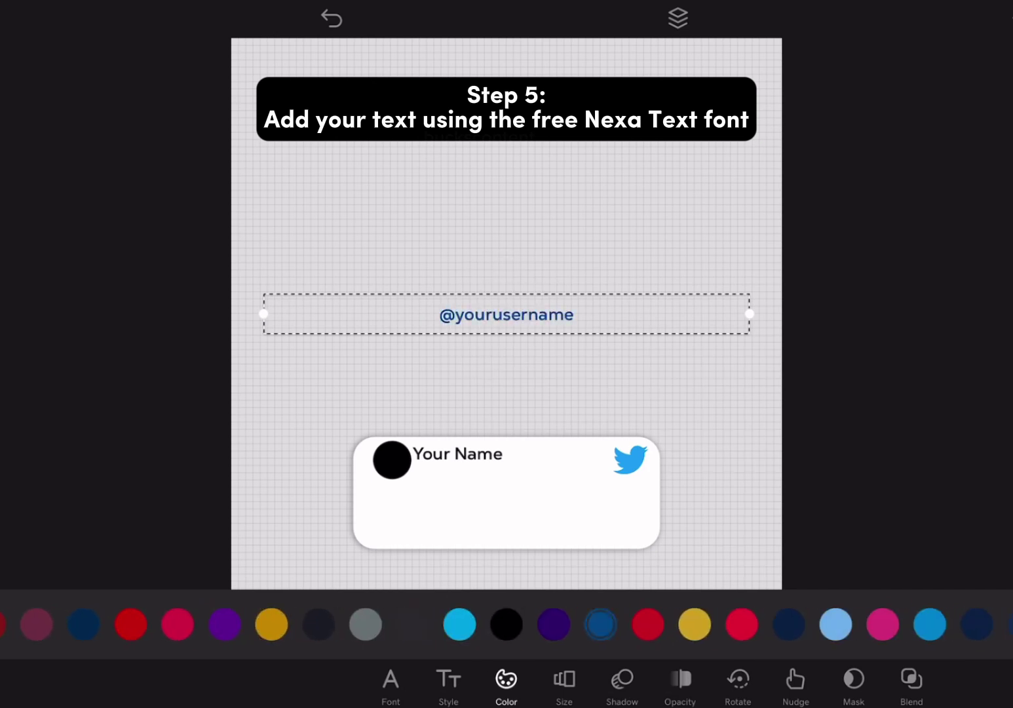
pyautogui.click(486, 624)
pyautogui.hscroll(3, 507, 624)
pyautogui.click(521, 624)
pyautogui.hscroll(5, 507, 624)
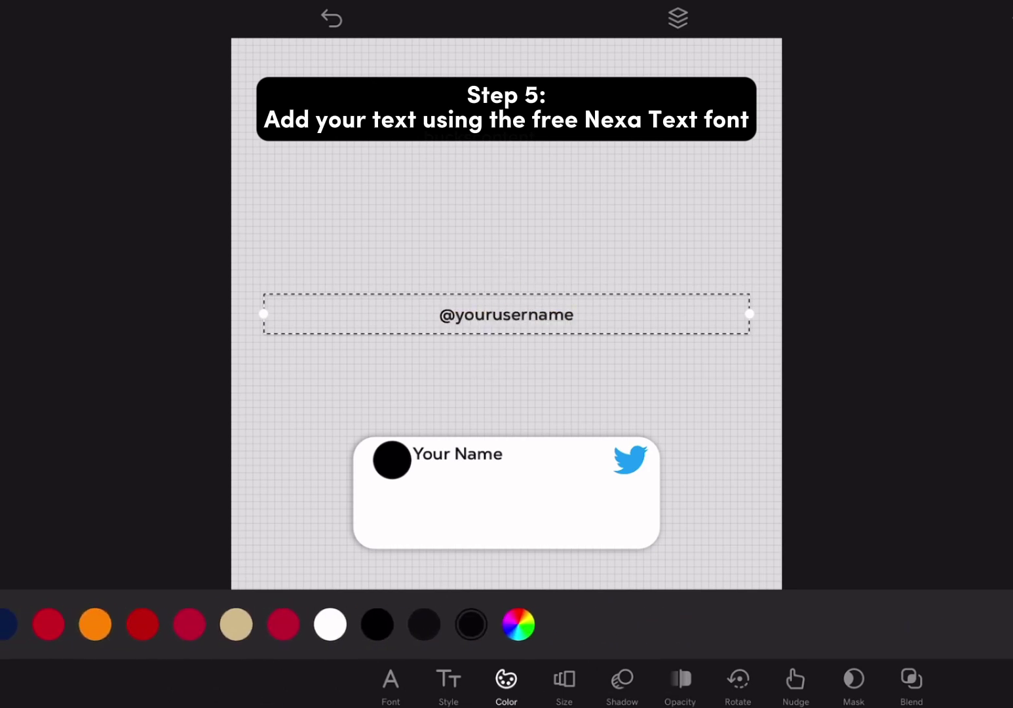
# Mix a custom grey for the username text in the colour picker and confirm it
pyautogui.click(549, 635)
pyautogui.moveTo(361, 580); pyautogui.dragTo(720, 580)
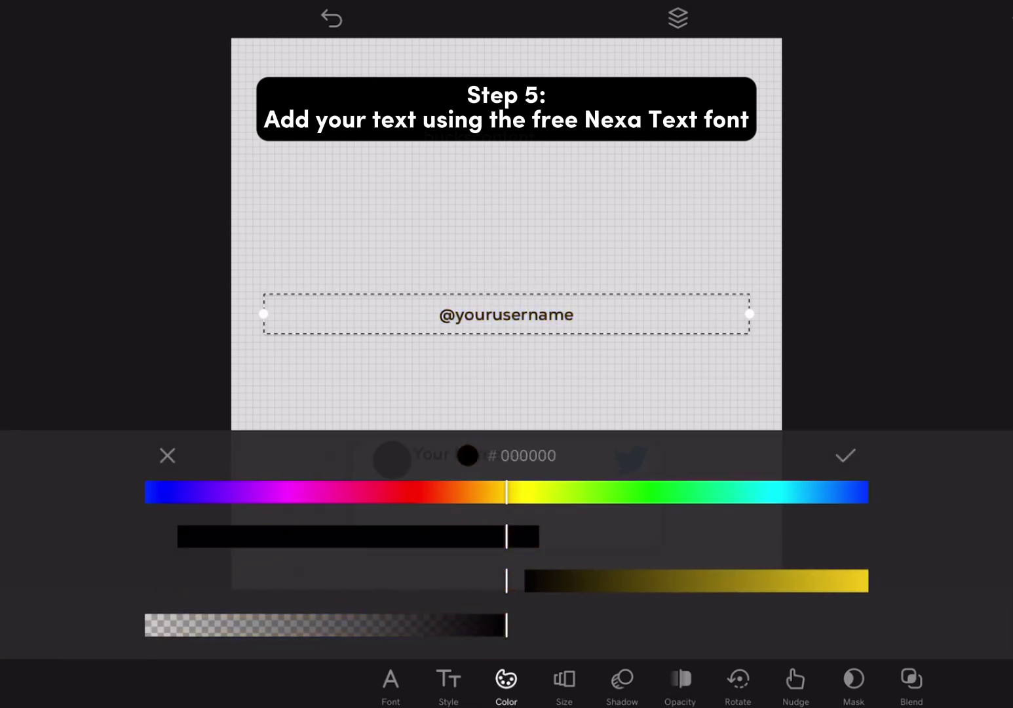
pyautogui.moveTo(360, 536); pyautogui.dragTo(689, 536)
pyautogui.moveTo(655, 580); pyautogui.dragTo(535, 581)
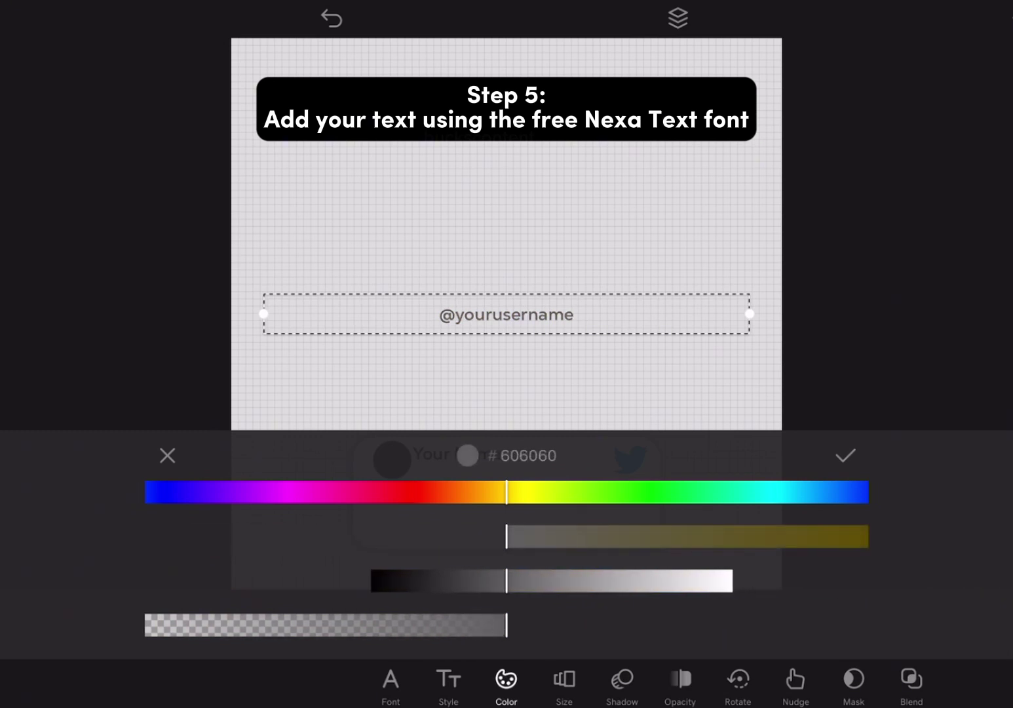
pyautogui.click(845, 454)
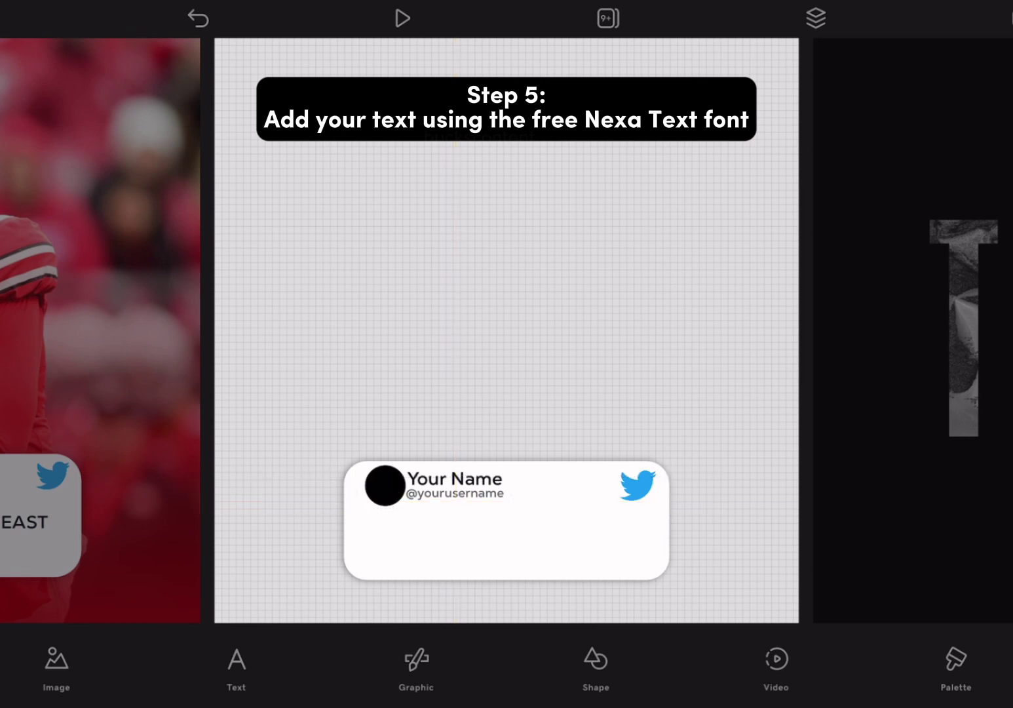
# Add a 'Your Text' line and drag it onto the tweet card below the name
pyautogui.click(235, 665)
pyautogui.write('Y')
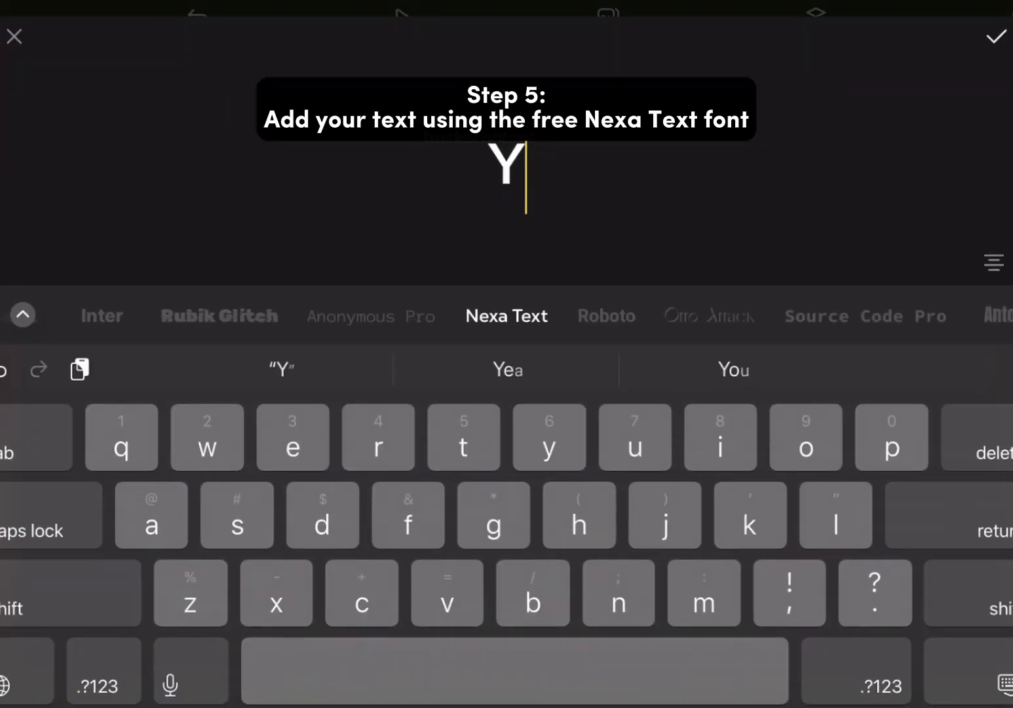
pyautogui.write('our Text')
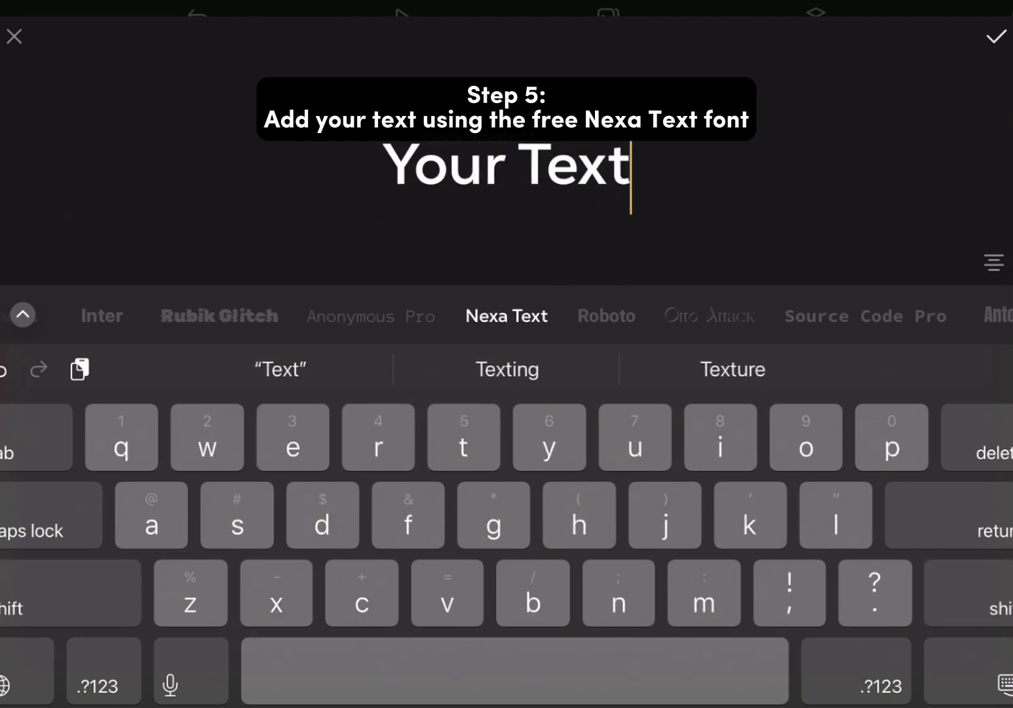
pyautogui.moveTo(506, 313)
pyautogui.mouseDown()
pyautogui.moveTo(444, 534)
pyautogui.moveTo(431, 493)
pyautogui.moveTo(431, 503)
pyautogui.mouseUp()
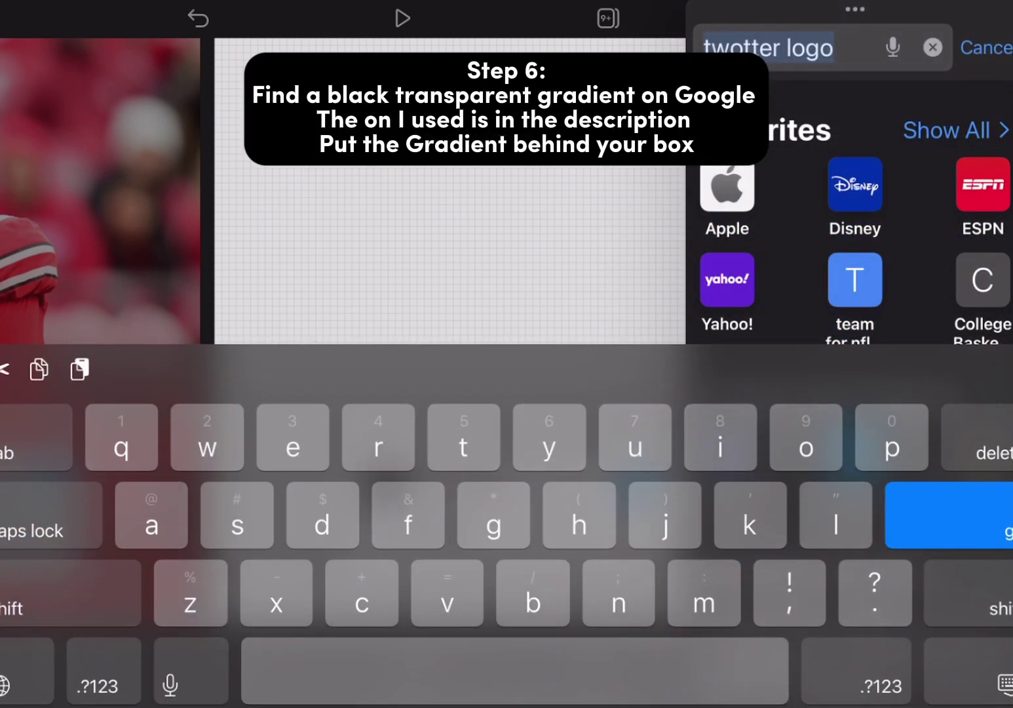
# Search Safari for 'black gradient transparent' and drag the TransparentPNG gradient onto the page
pyautogui.write('bl')
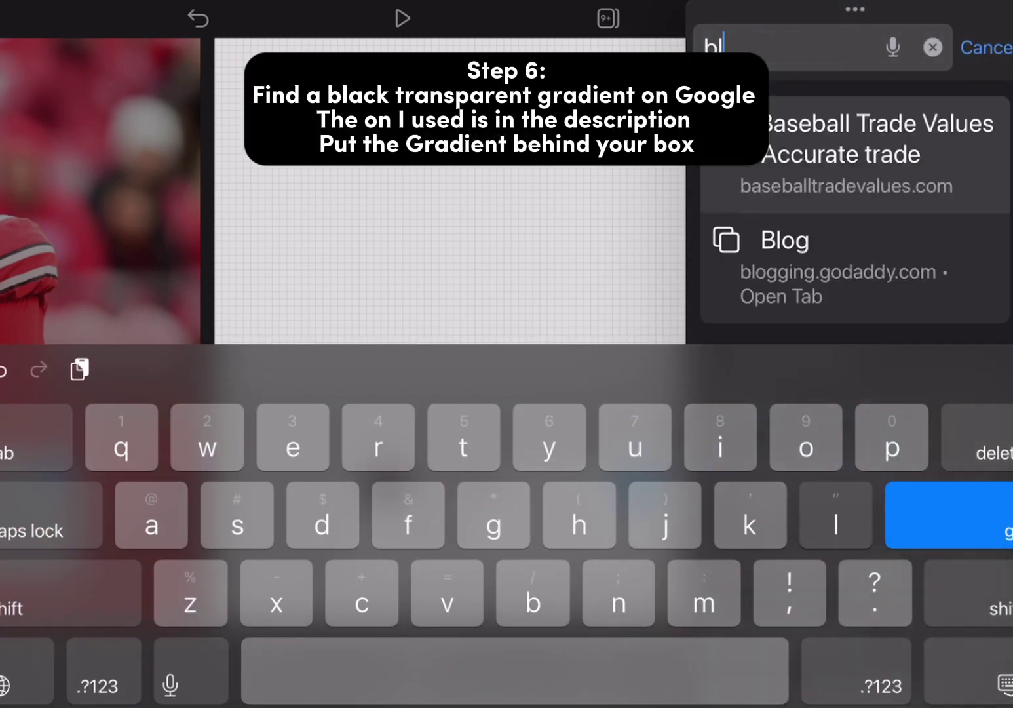
pyautogui.write('ack gradient ')
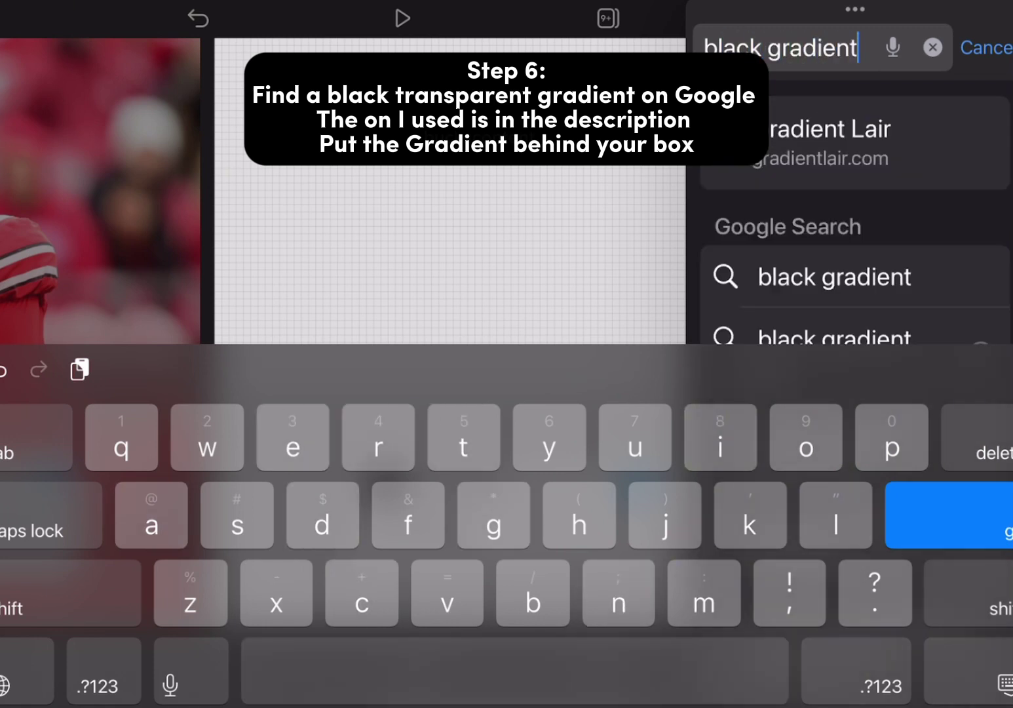
pyautogui.write('trans')
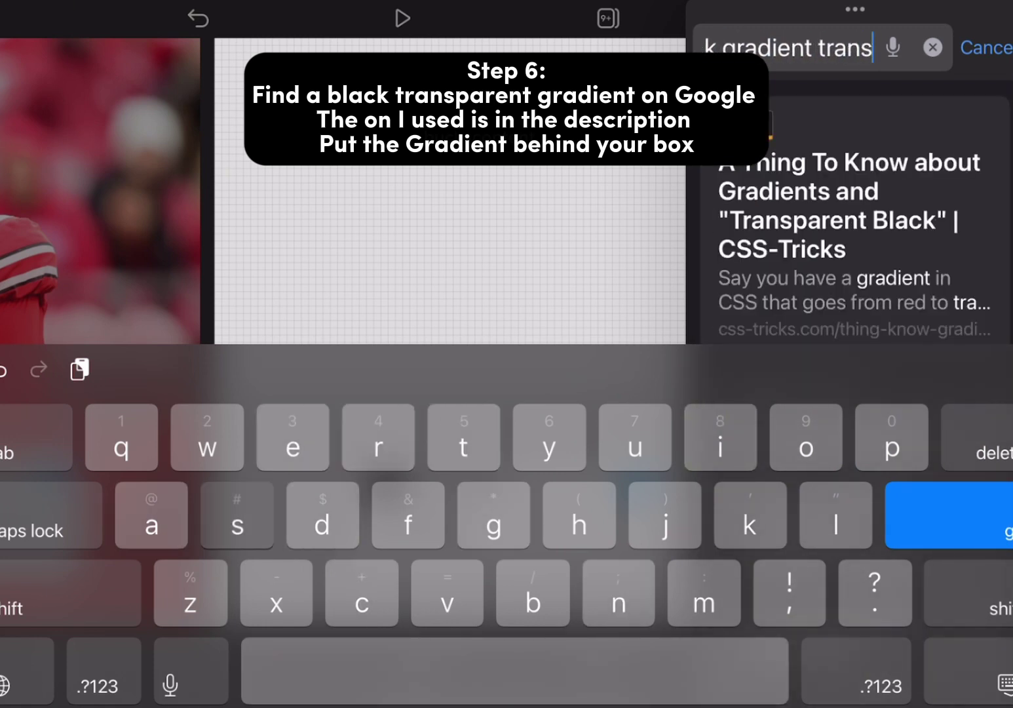
pyautogui.write('pare')
pyautogui.press('Return')
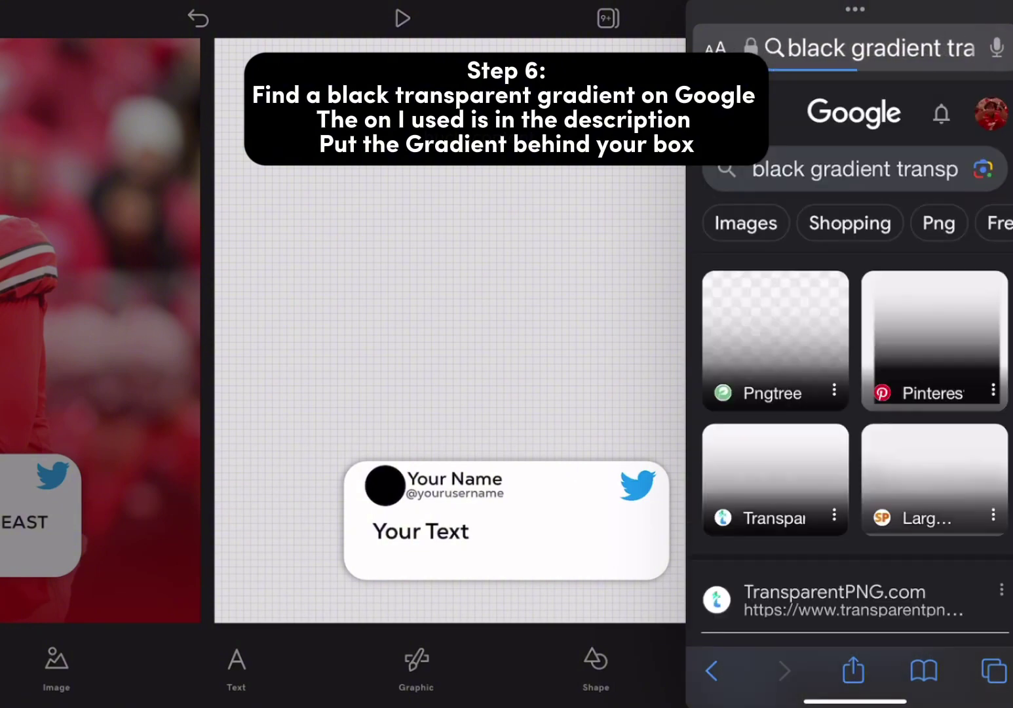
pyautogui.click(775, 472)
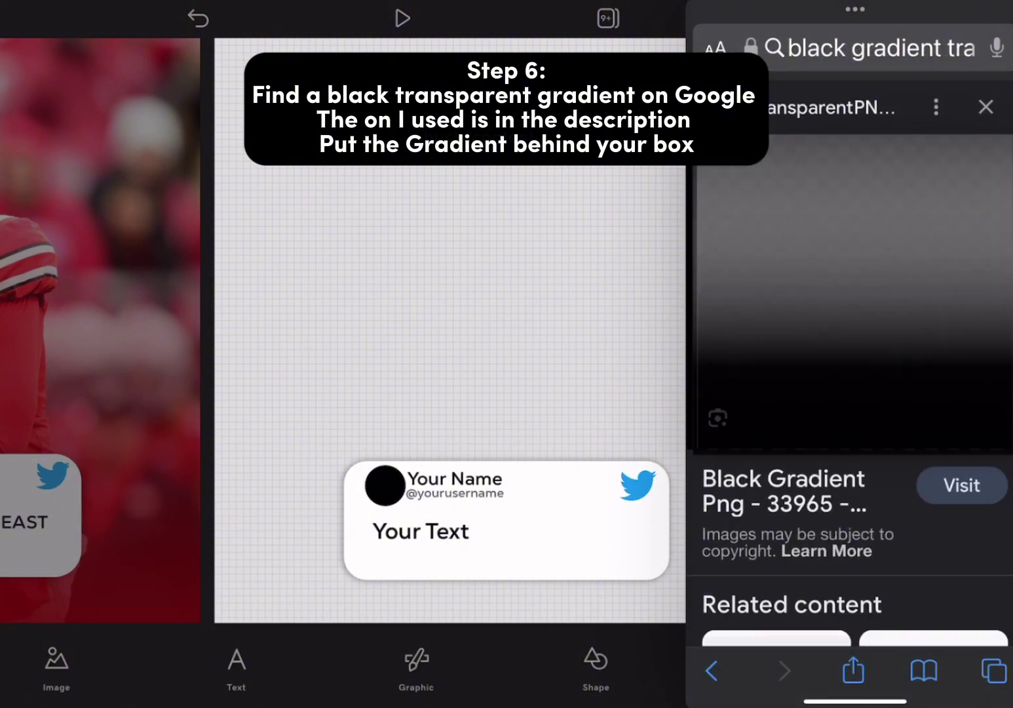
pyautogui.moveTo(851, 295); pyautogui.dragTo(472, 387)
pyautogui.moveTo(686, 354); pyautogui.dragTo(1009, 354)
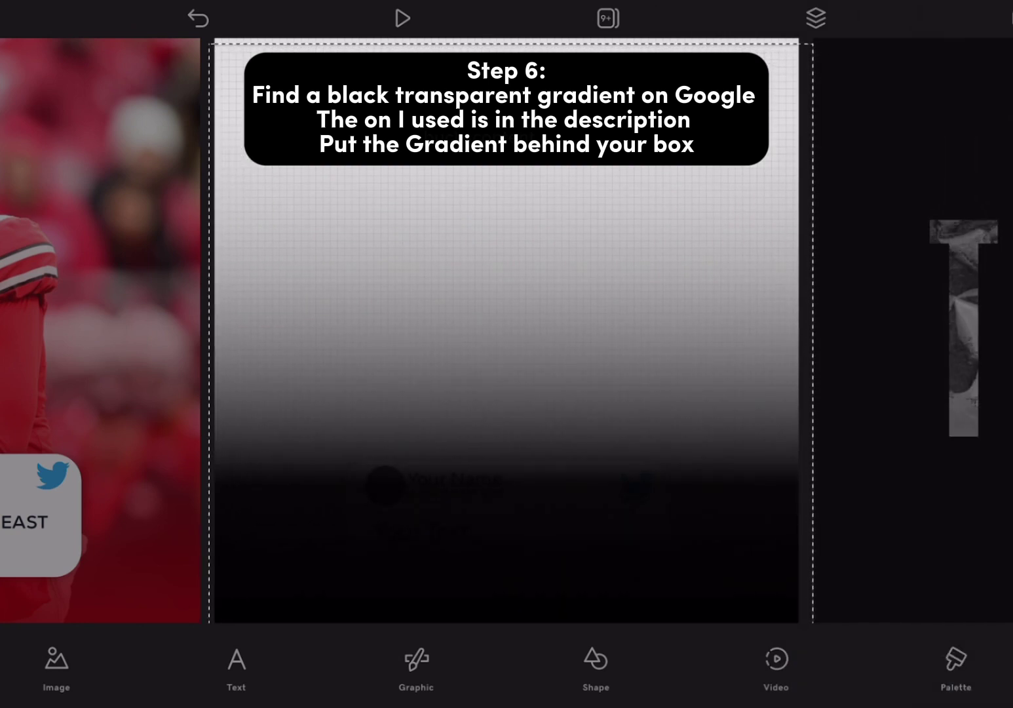
# Enlarge the gradient to cover the page and move its layer to the bottom, behind the card
pyautogui.moveTo(526, 341)
pyautogui.mouseDown()
pyautogui.moveTo(504, 367)
pyautogui.moveTo(496, 354)
pyautogui.moveTo(496, 368)
pyautogui.mouseUp()
pyautogui.click(815, 18)
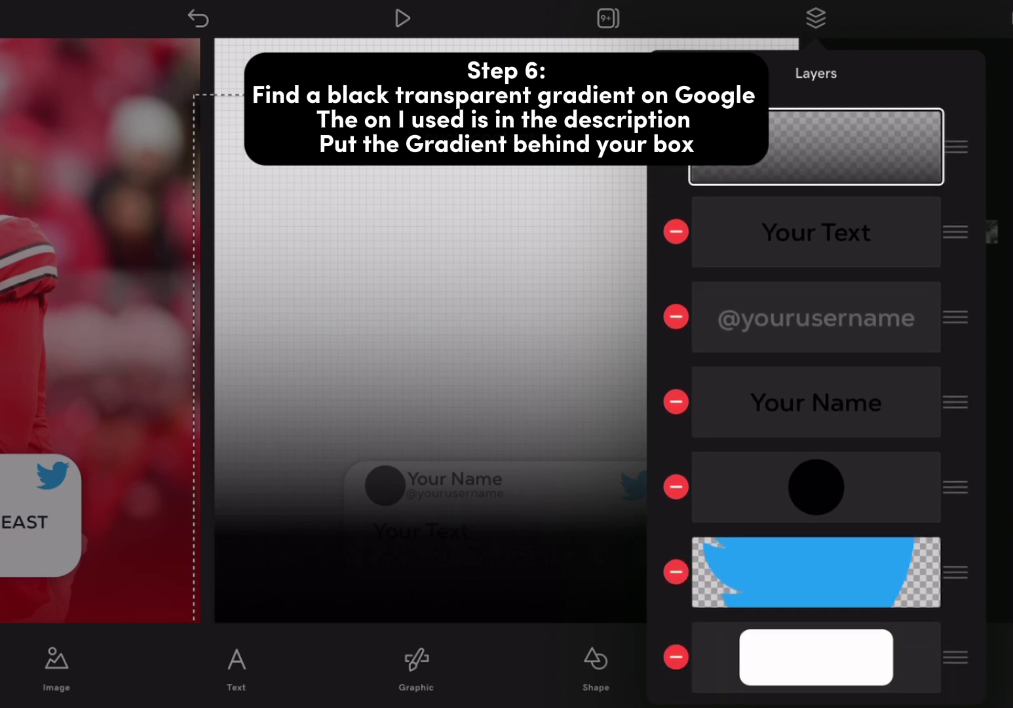
pyautogui.moveTo(956, 147); pyautogui.dragTo(955, 662)
pyautogui.click(815, 18)
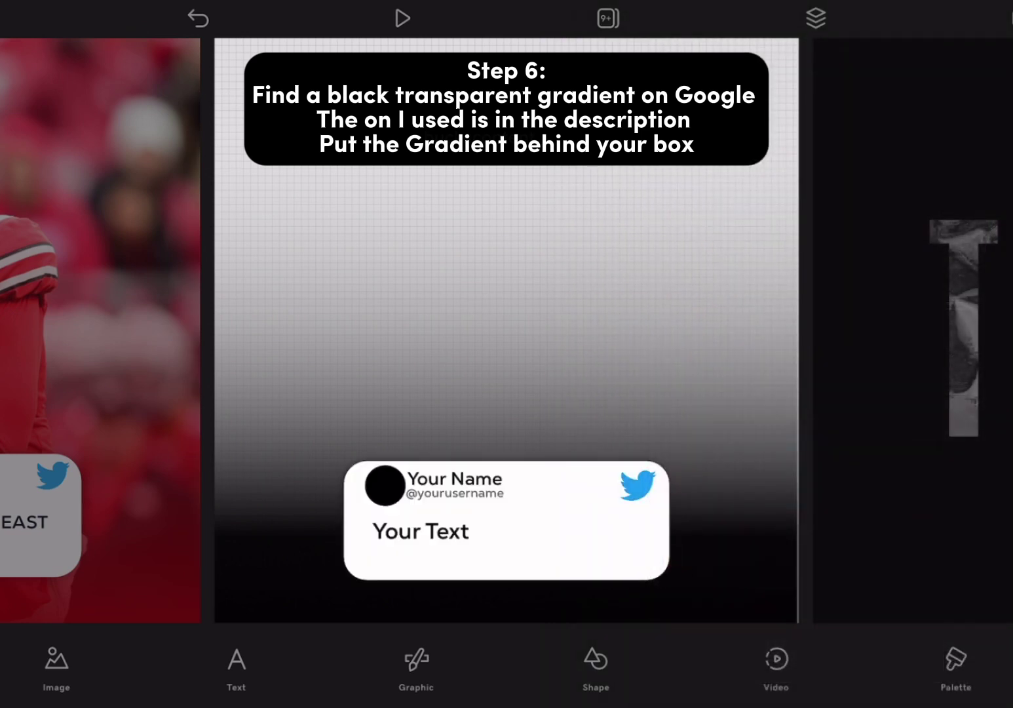
pyautogui.click(590, 262)
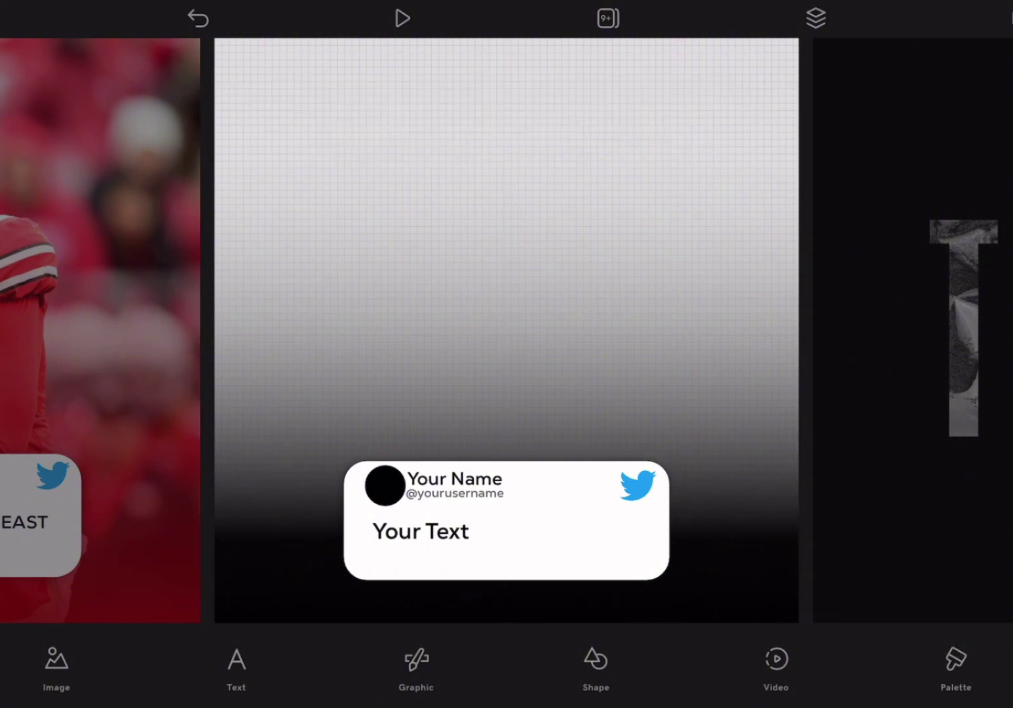
# Open teamcolorcodes.com and search the site for Ohio State
pyautogui.write('team')
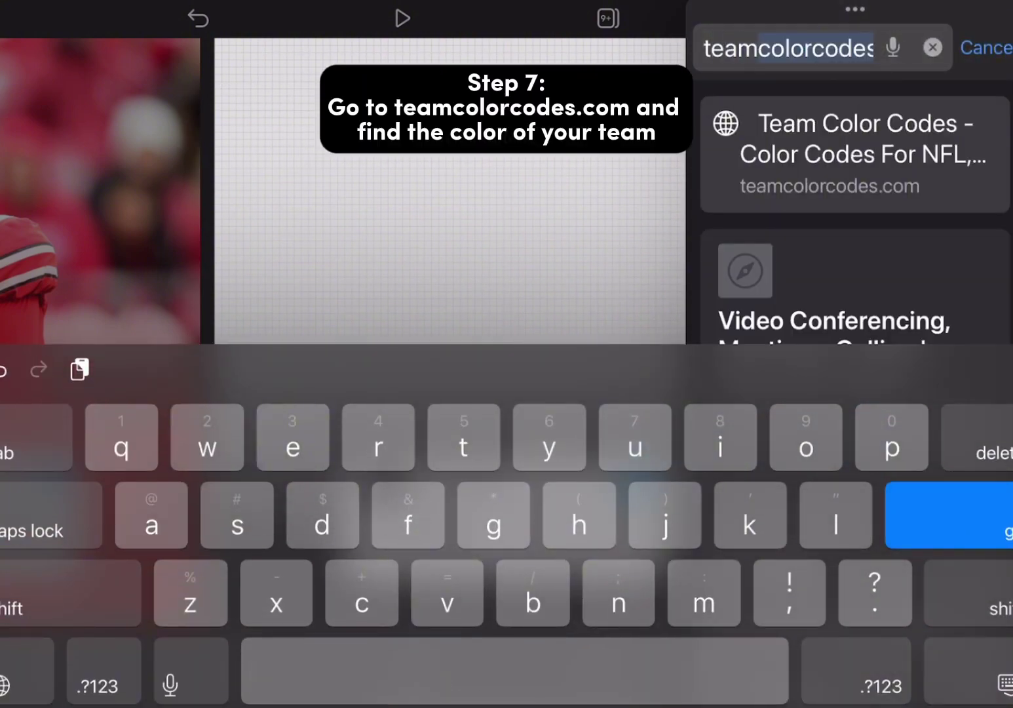
pyautogui.press('Return')
pyautogui.click(855, 388)
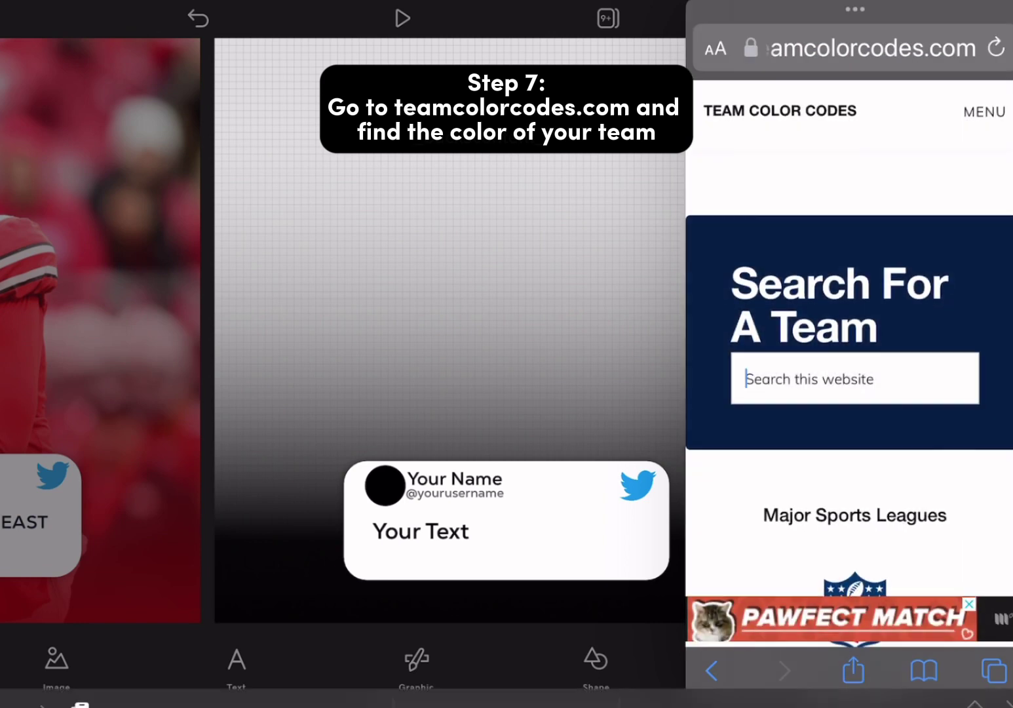
pyautogui.write('Ohio Stat')
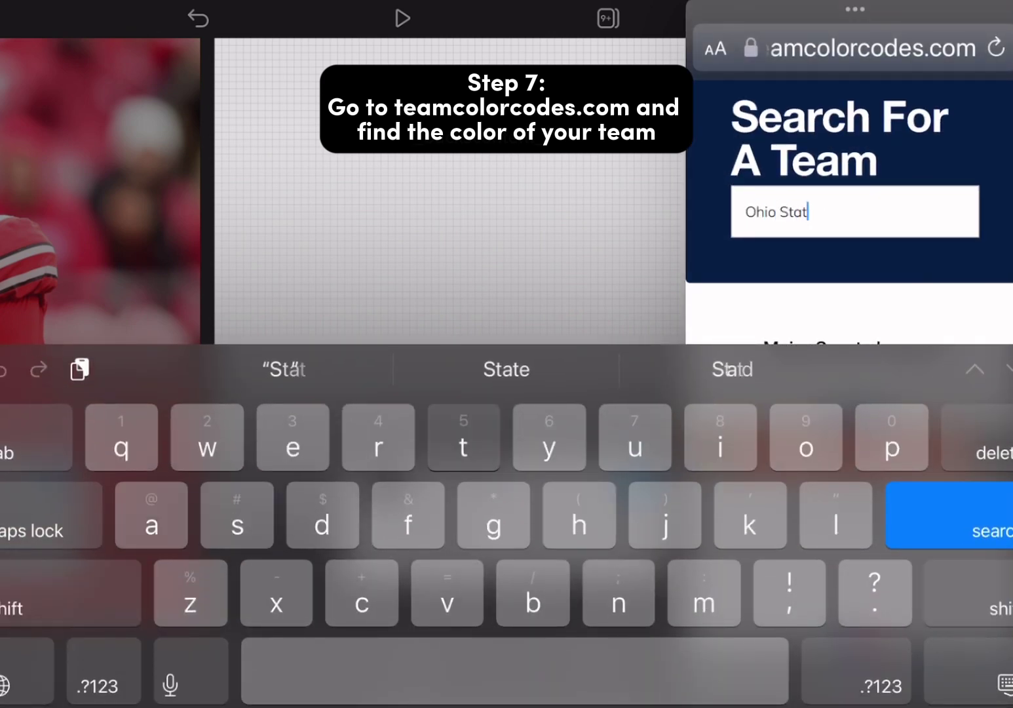
pyautogui.write('e')
pyautogui.scroll(-3, 849, 216)
pyautogui.press('Return')
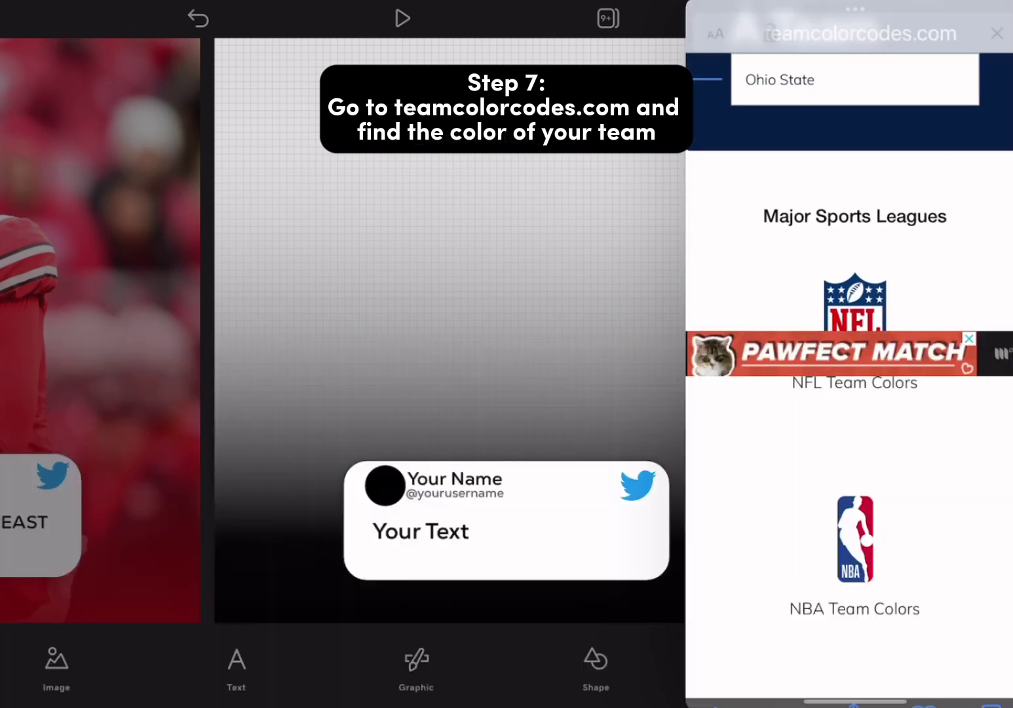
# Scroll to Scarlet and copy its hex code #BB0000
pyautogui.scroll(-5, 849, 393)
pyautogui.scroll(-3, 849, 393)
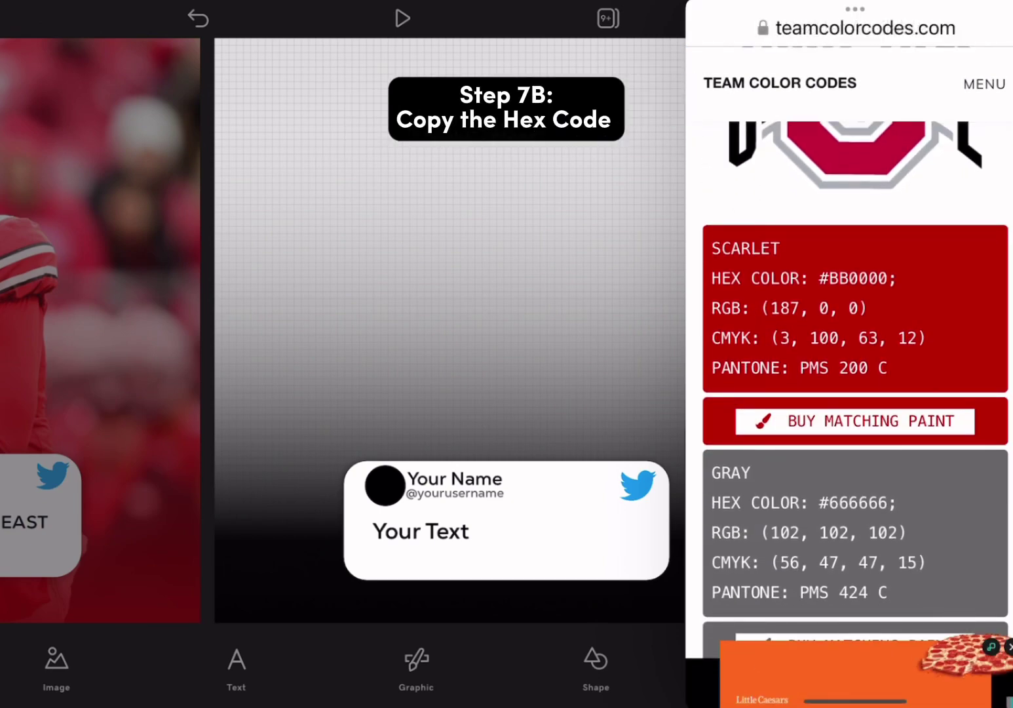
pyautogui.click(857, 277)
pyautogui.click(790, 324)
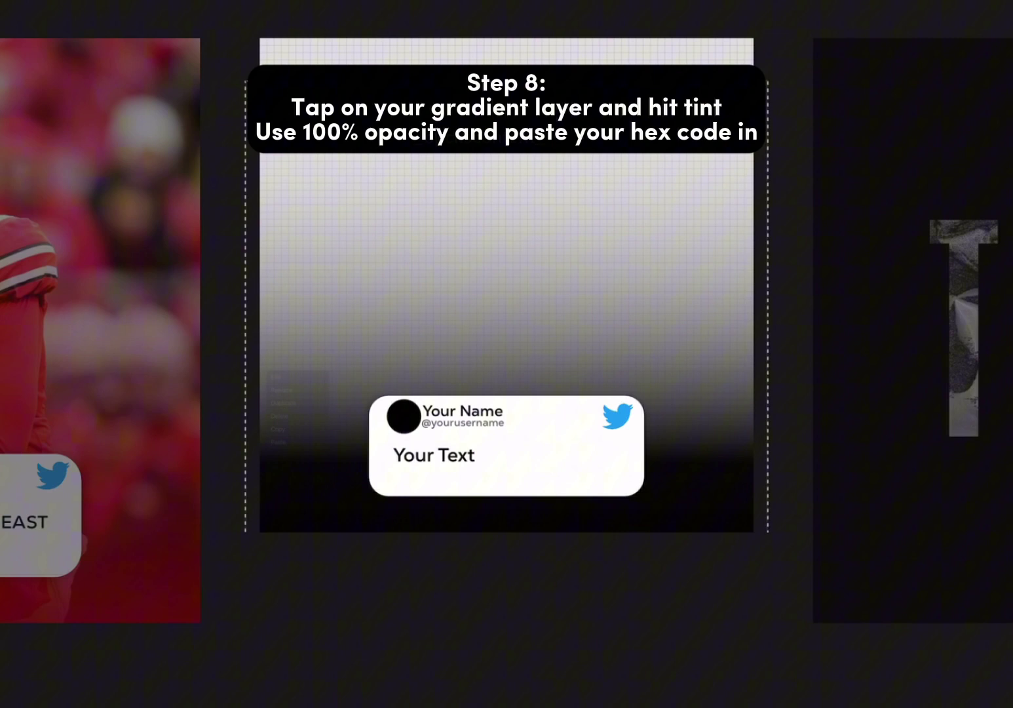
# Apply a tint to the gradient at 100% opacity
pyautogui.click(507, 285)
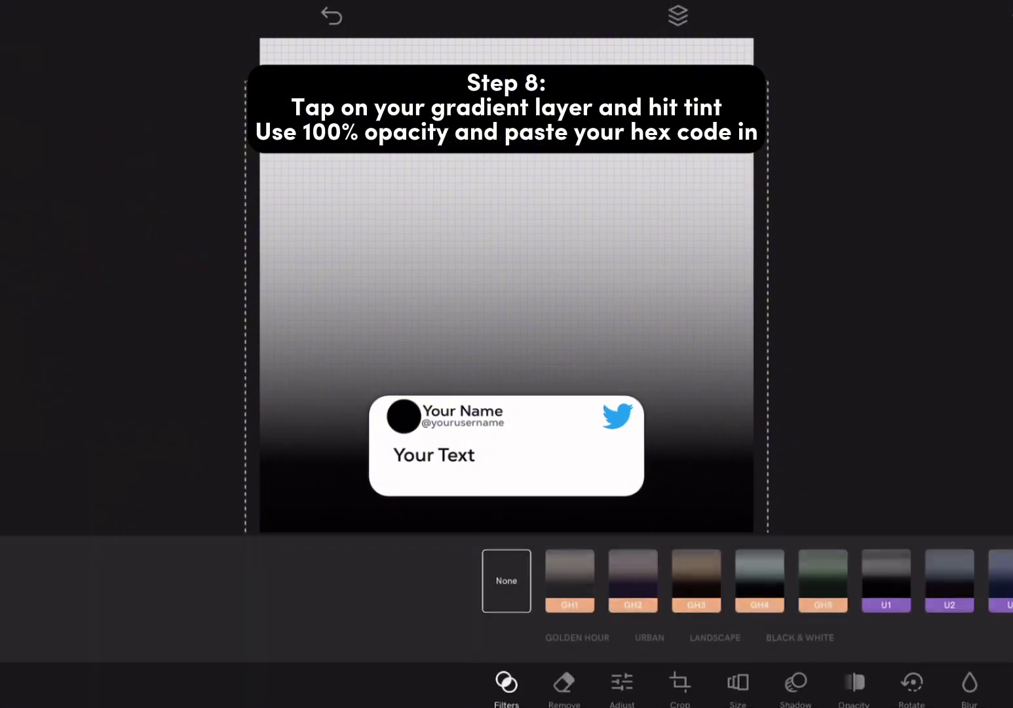
pyautogui.moveTo(720, 681); pyautogui.dragTo(65, 681)
pyautogui.click(506, 681)
pyautogui.click(333, 681)
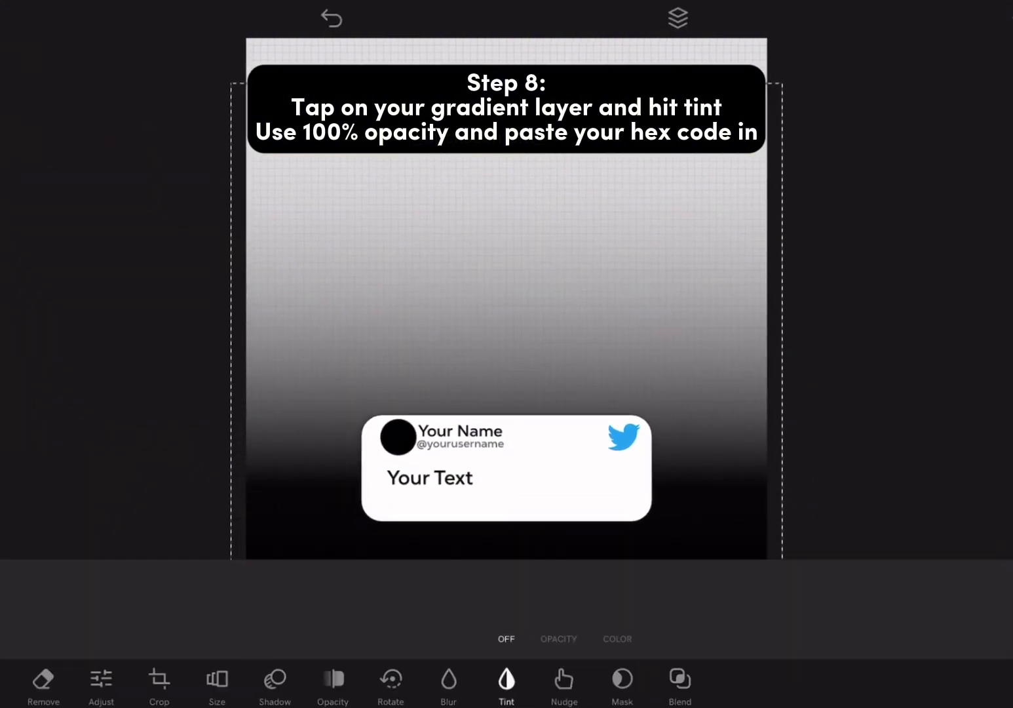
pyautogui.click(567, 637)
pyautogui.moveTo(655, 597); pyautogui.dragTo(721, 597)
# Set the gradient's tint colour to scarlet hex BB0000 and apply it
pyautogui.click(563, 637)
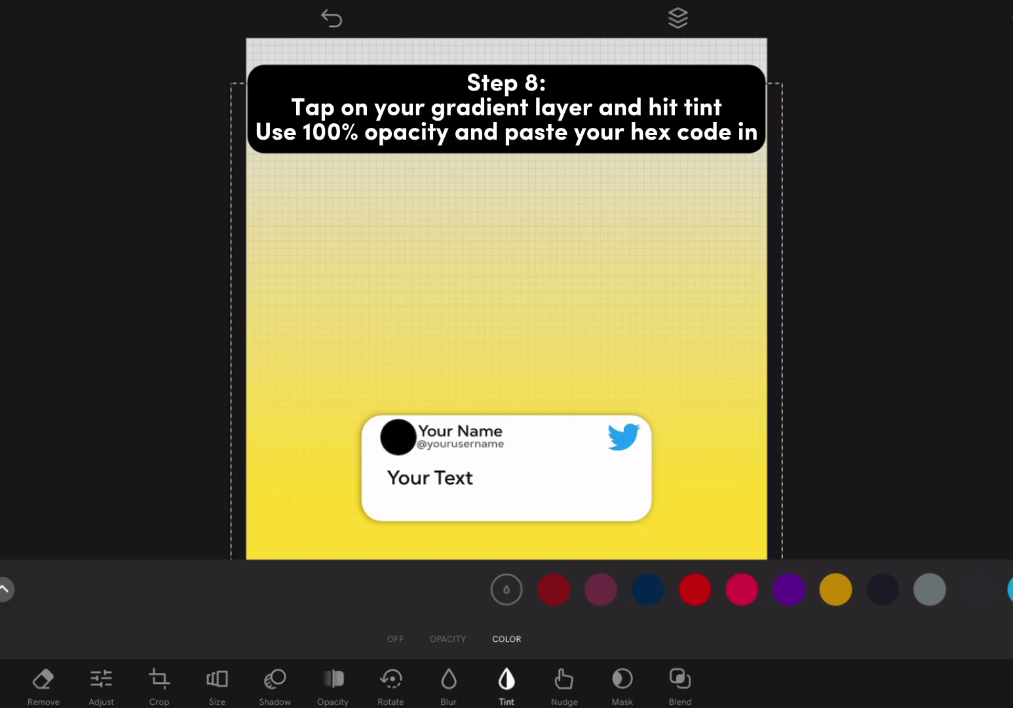
pyautogui.moveTo(852, 589); pyautogui.dragTo(262, 589)
pyautogui.moveTo(721, 589); pyautogui.dragTo(485, 589)
pyautogui.click(553, 589)
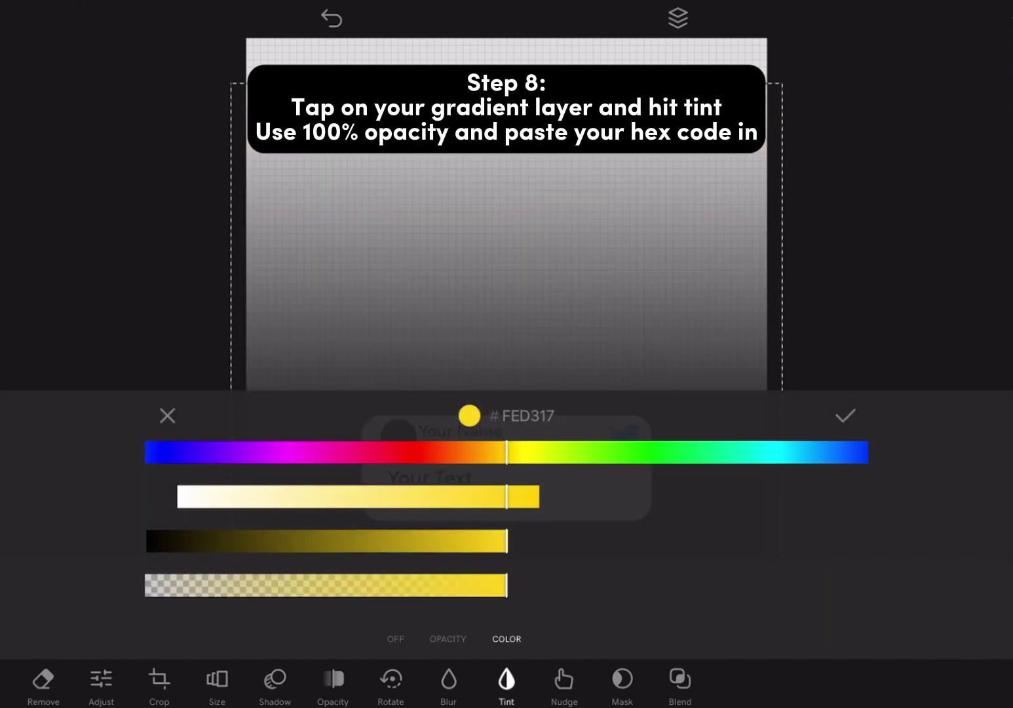
pyautogui.click(543, 414)
pyautogui.doubleClick(562, 200)
pyautogui.click(562, 200)
pyautogui.click(485, 149)
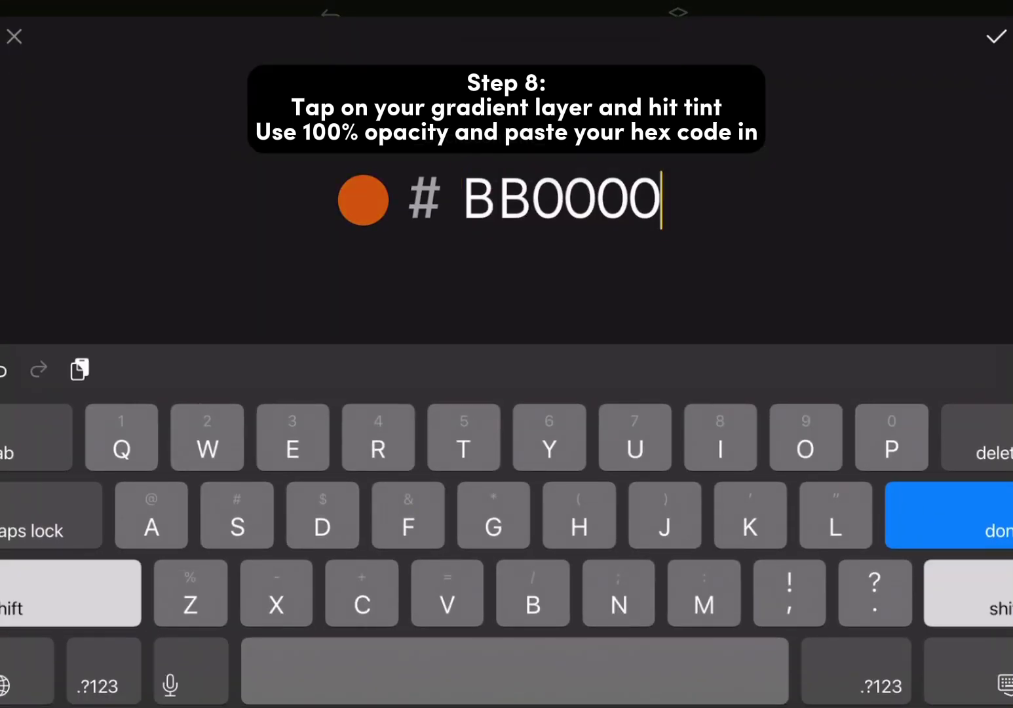
pyautogui.click(996, 37)
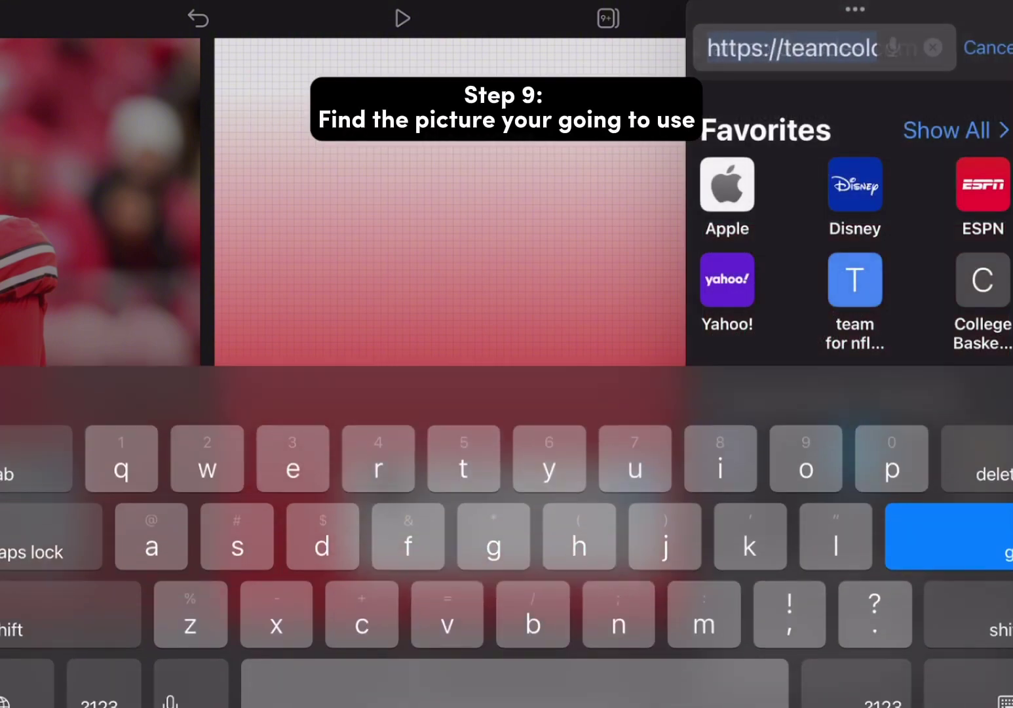
# Search Safari for 'kyle mccord' and drag the Sports Illustrated #6 photo onto the page
pyautogui.write('kyle')
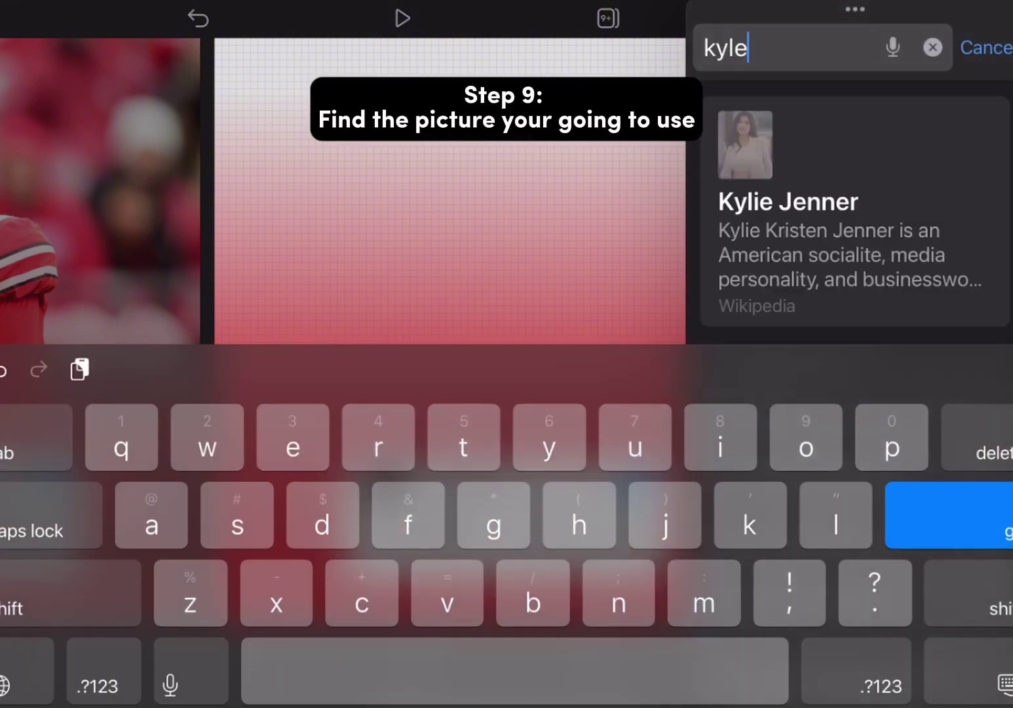
pyautogui.write(' mccord')
pyautogui.press('Return')
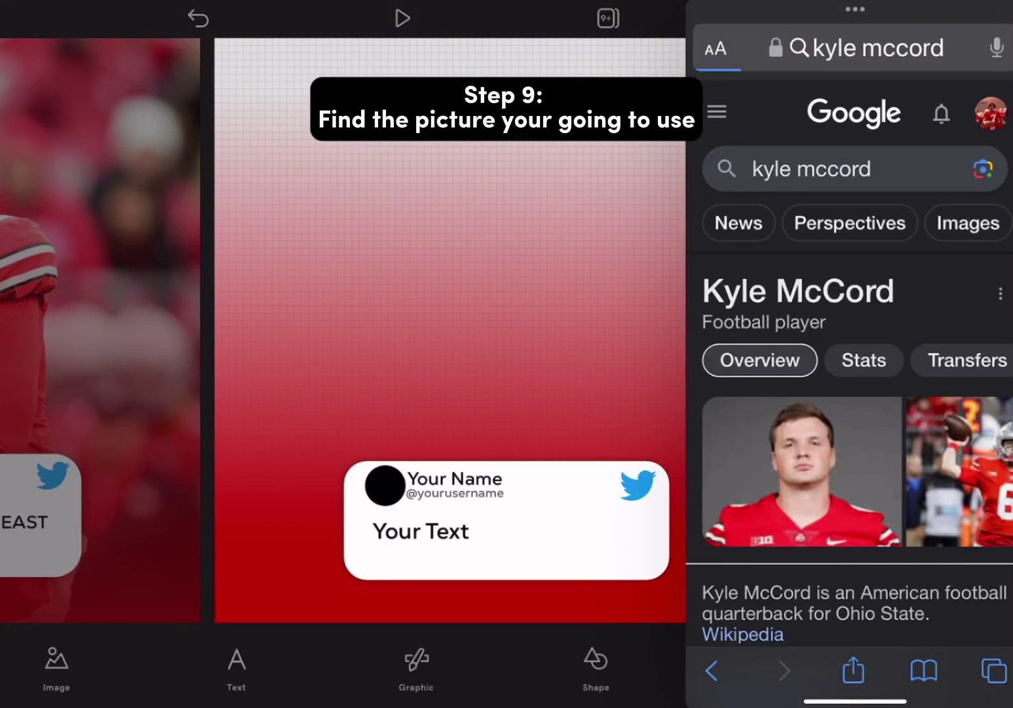
pyautogui.hscroll(3, 845, 470)
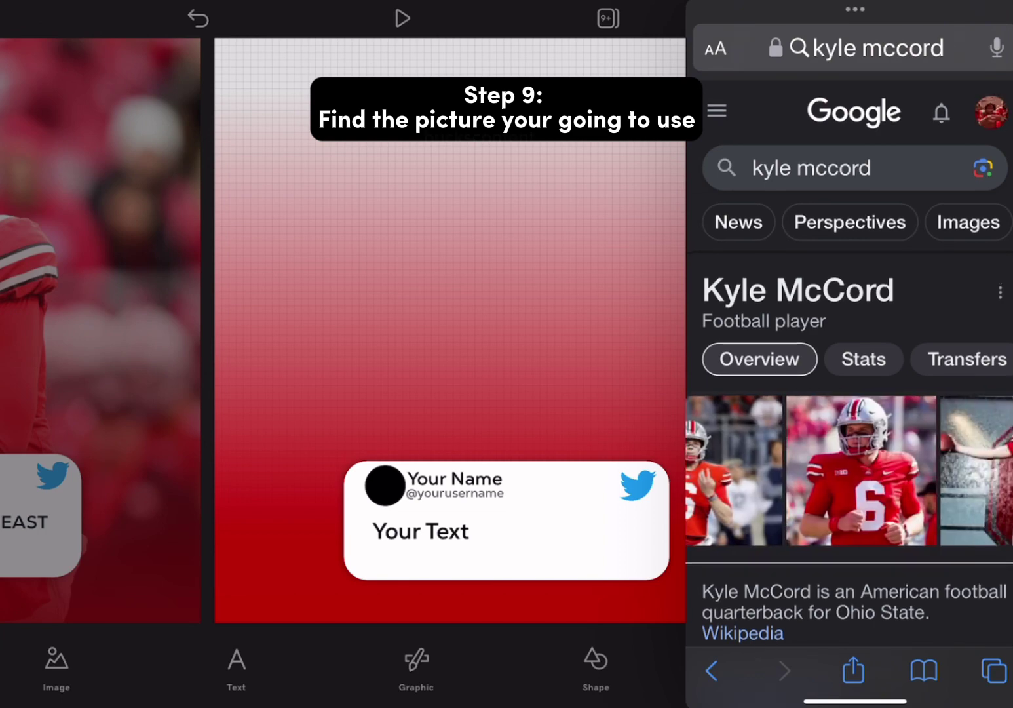
pyautogui.click(734, 471)
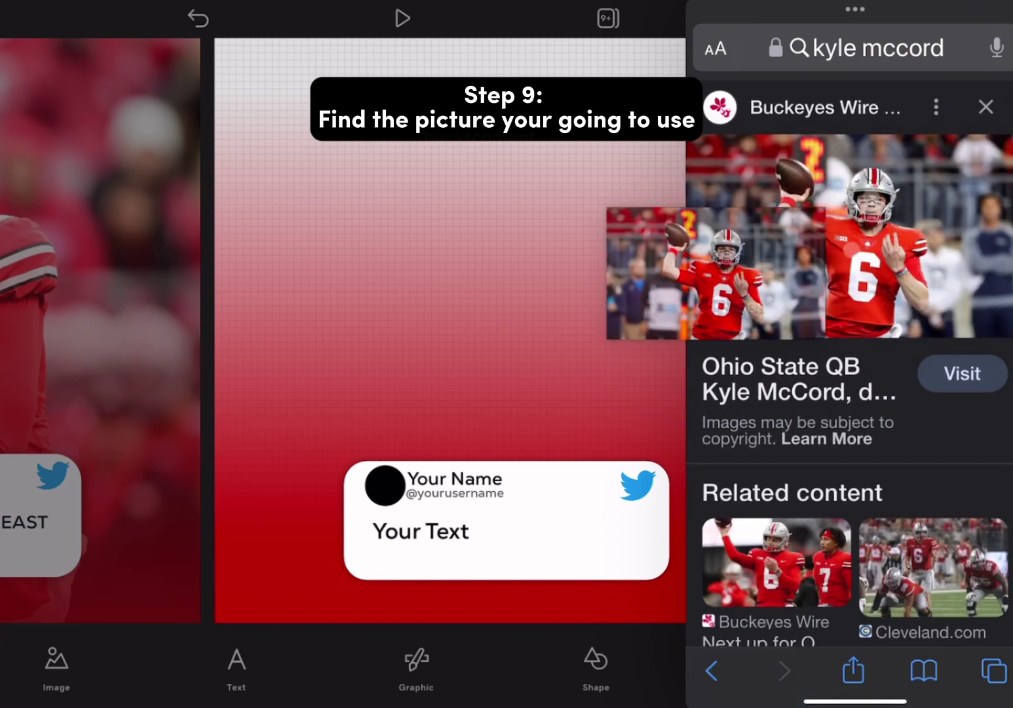
pyautogui.click(985, 106)
pyautogui.click(861, 470)
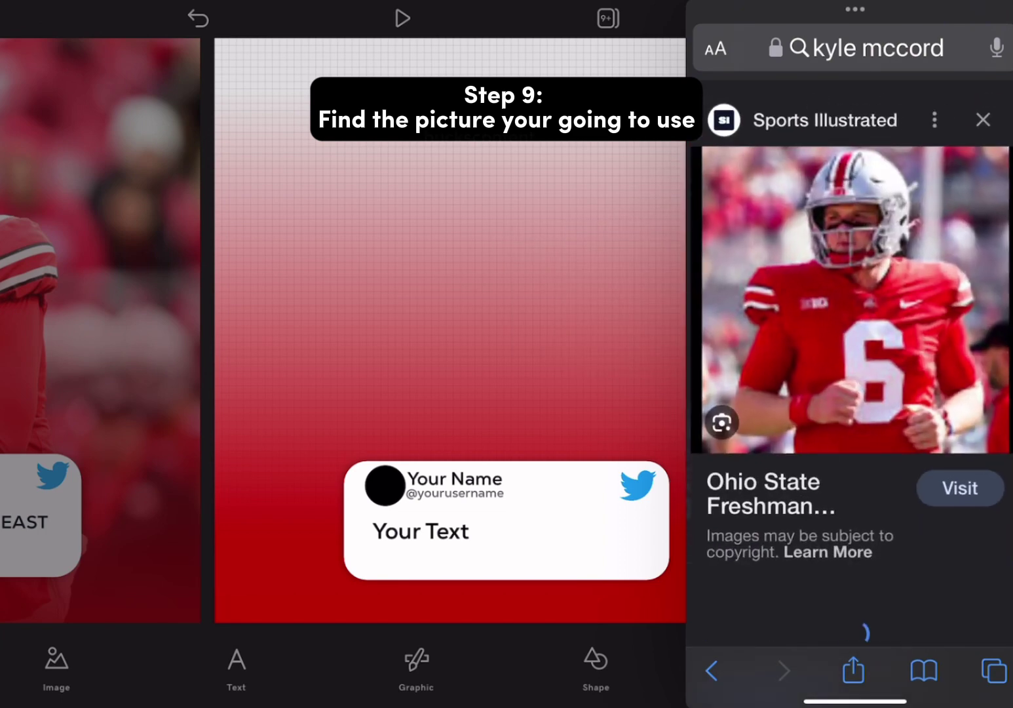
pyautogui.moveTo(851, 289); pyautogui.dragTo(472, 327)
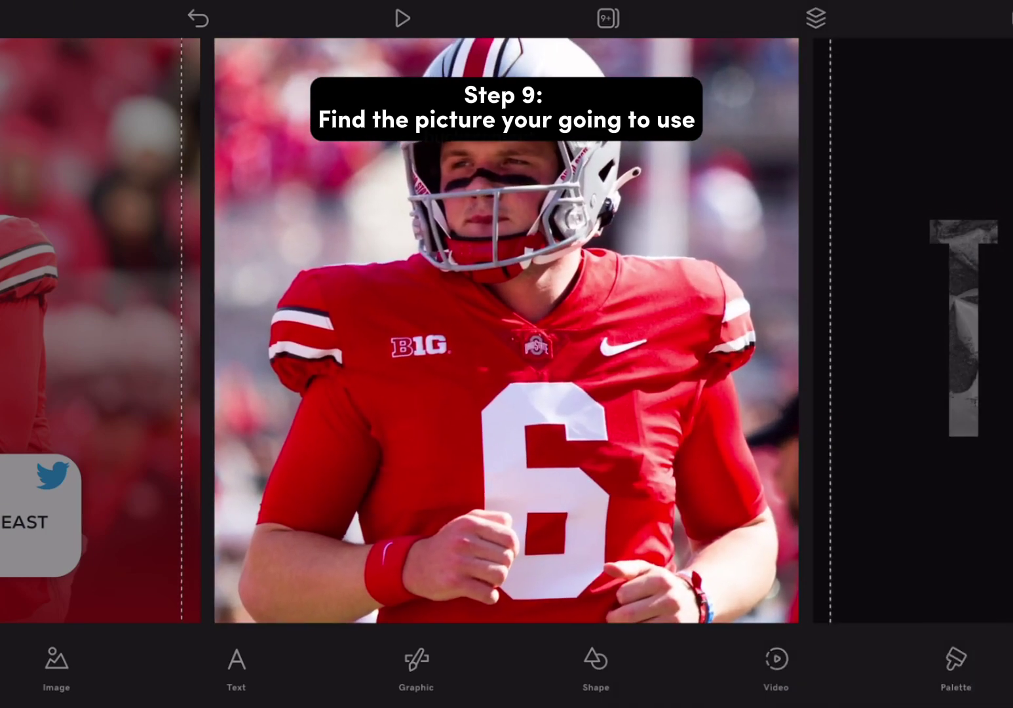
# Move the number 6 photo just above the background layer, then add the BC logo picture
pyautogui.click(816, 18)
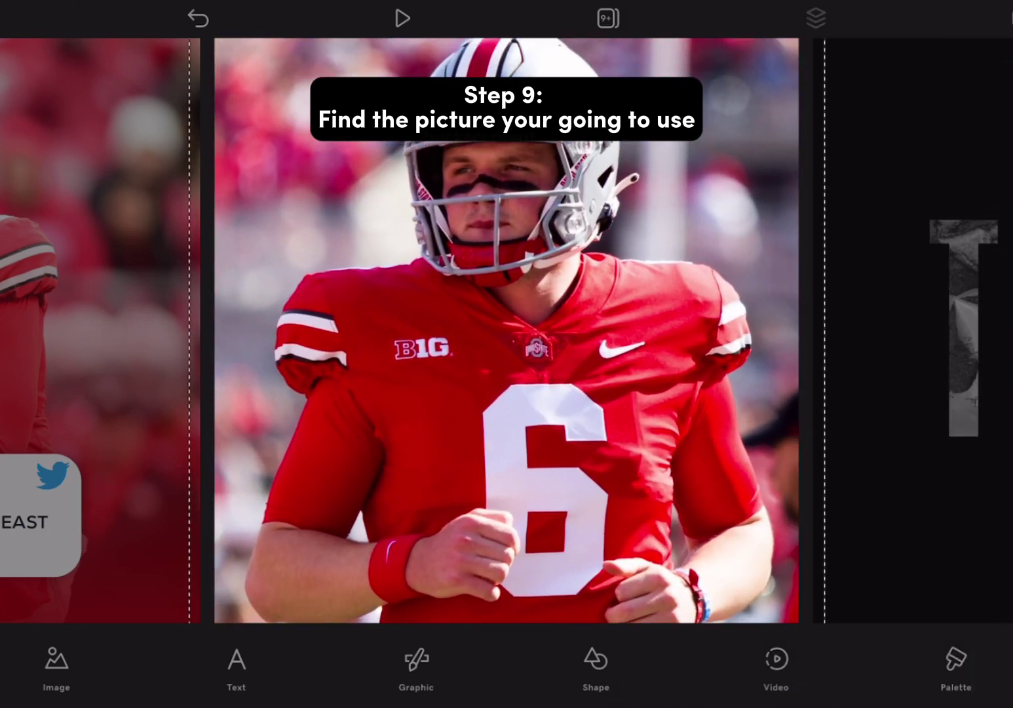
pyautogui.moveTo(816, 183); pyautogui.dragTo(816, 600)
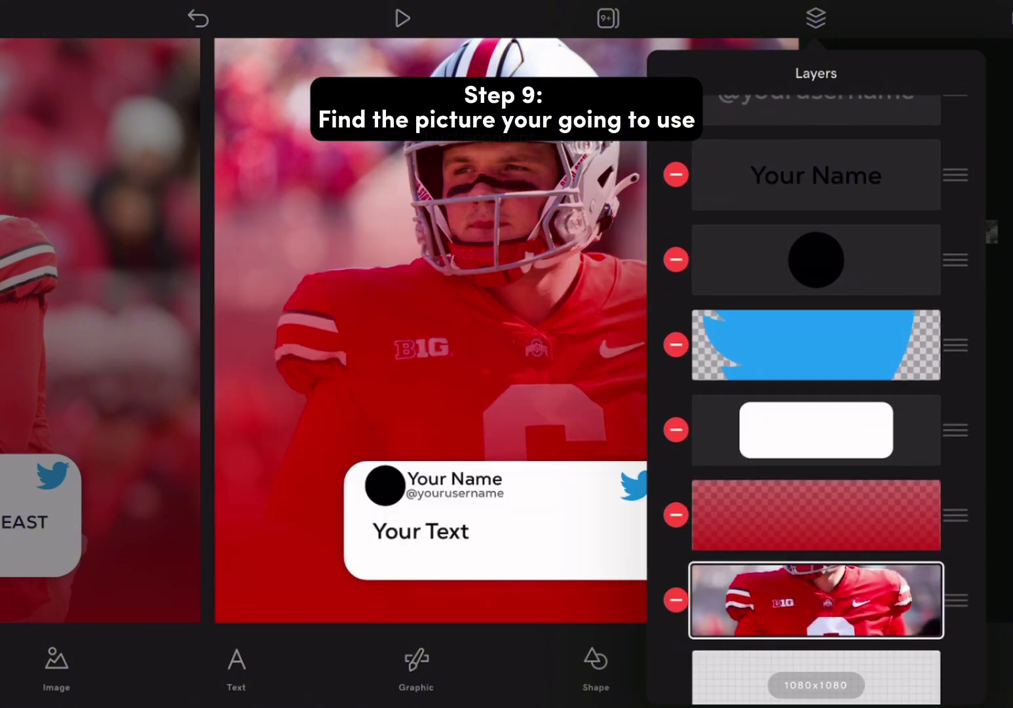
pyautogui.click(816, 18)
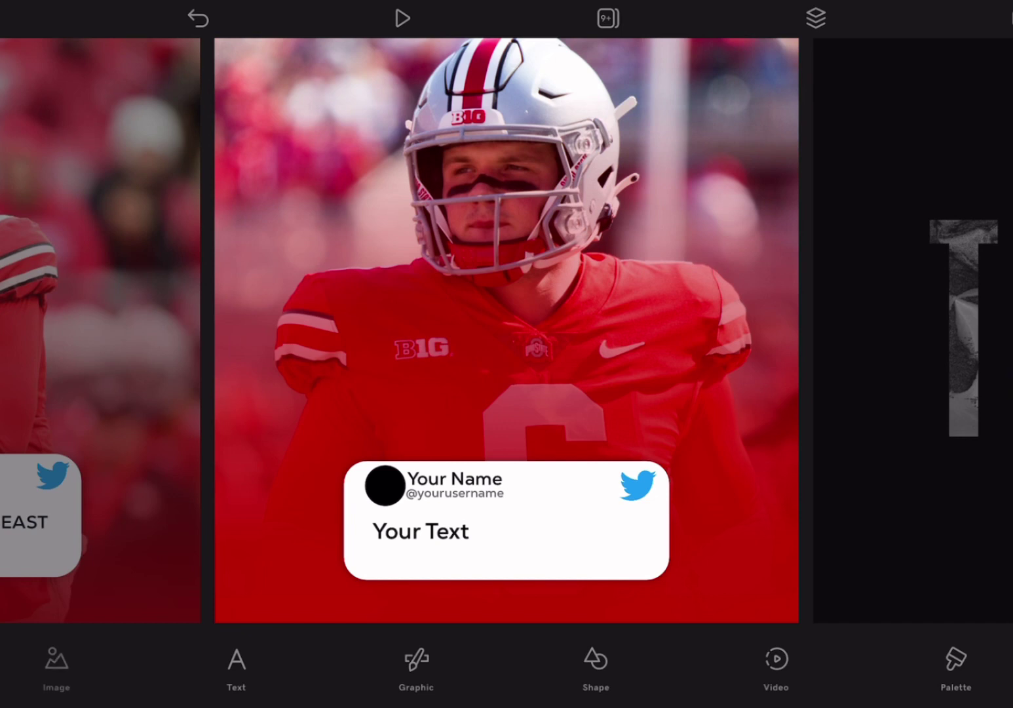
pyautogui.click(57, 661)
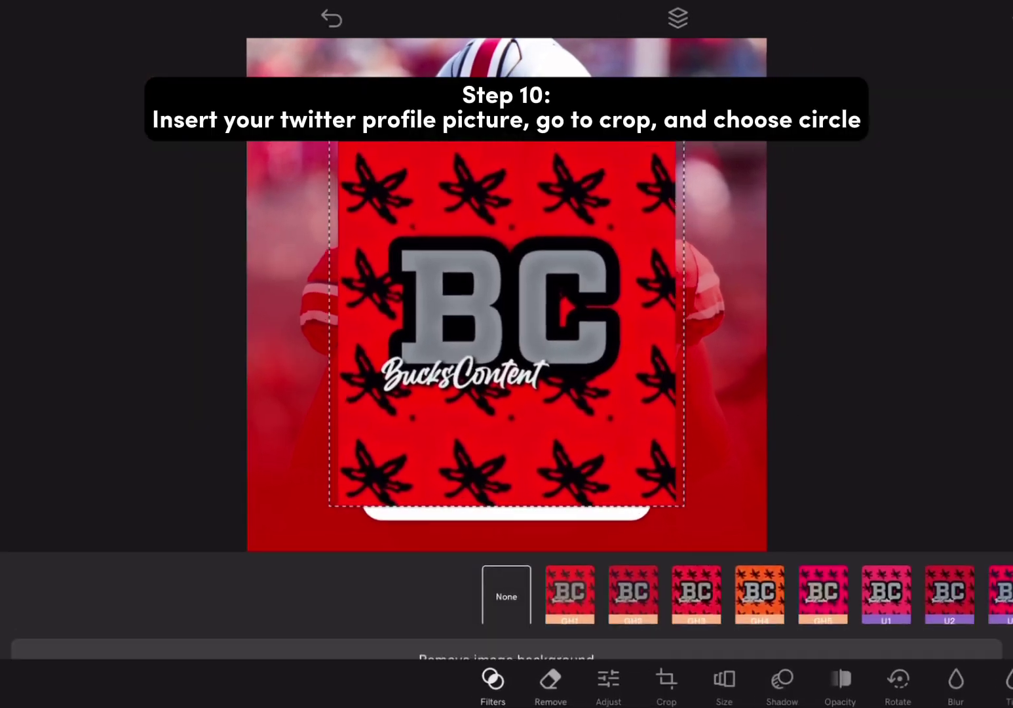
# Crop the BC logo to a circle and enlarge the BC letters to fill it
pyautogui.click(550, 684)
pyautogui.click(608, 685)
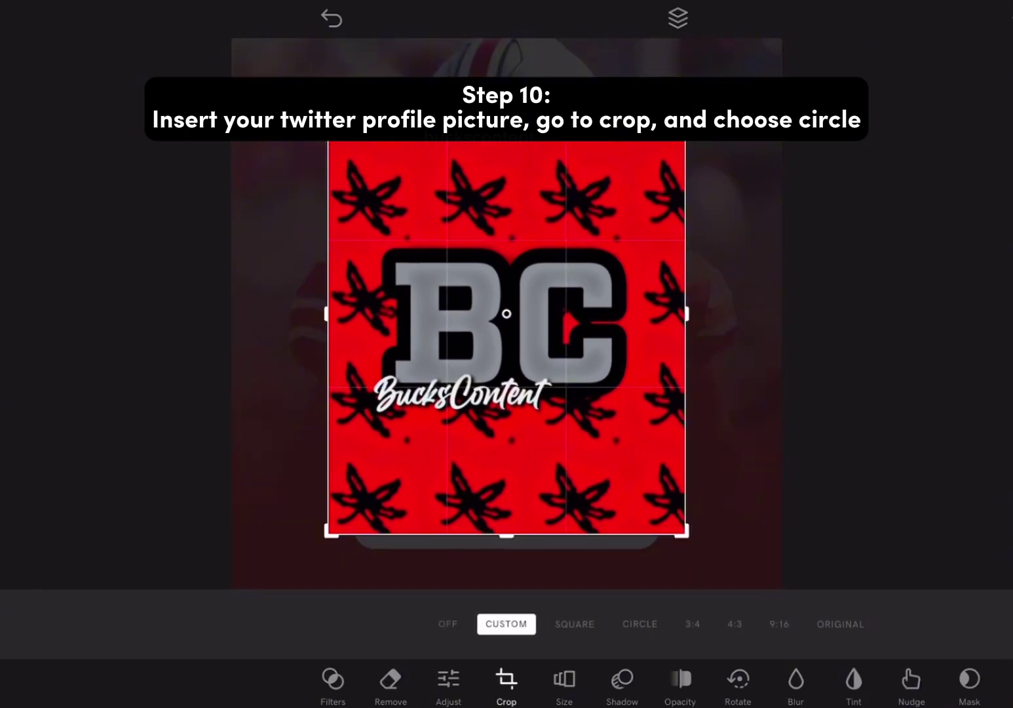
pyautogui.click(639, 623)
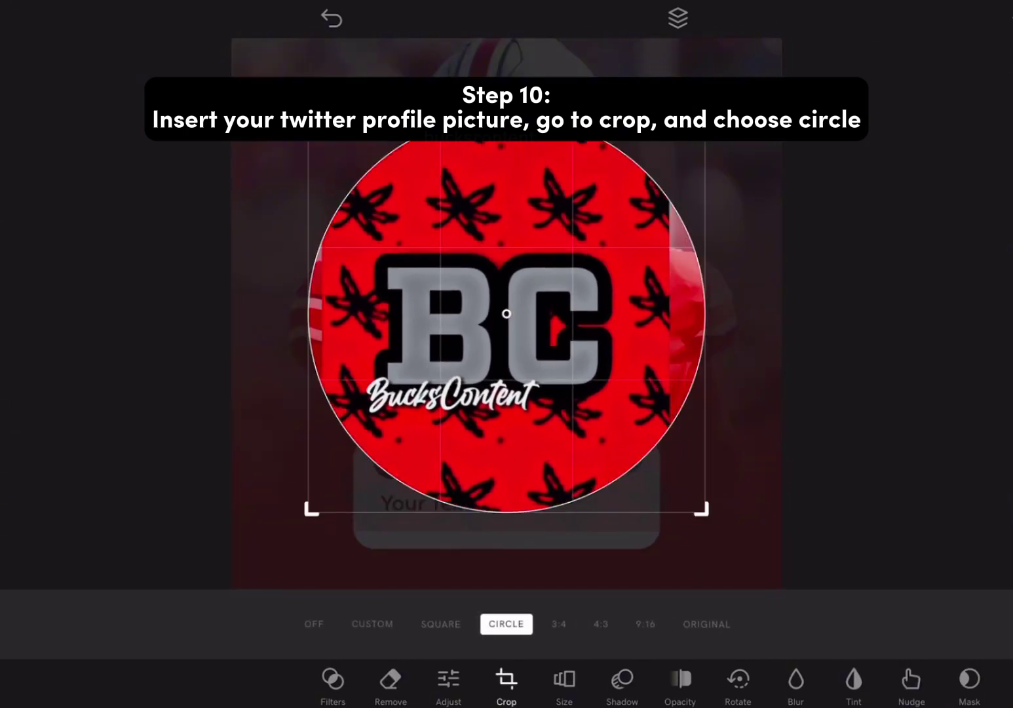
pyautogui.scroll(3, 506, 313)
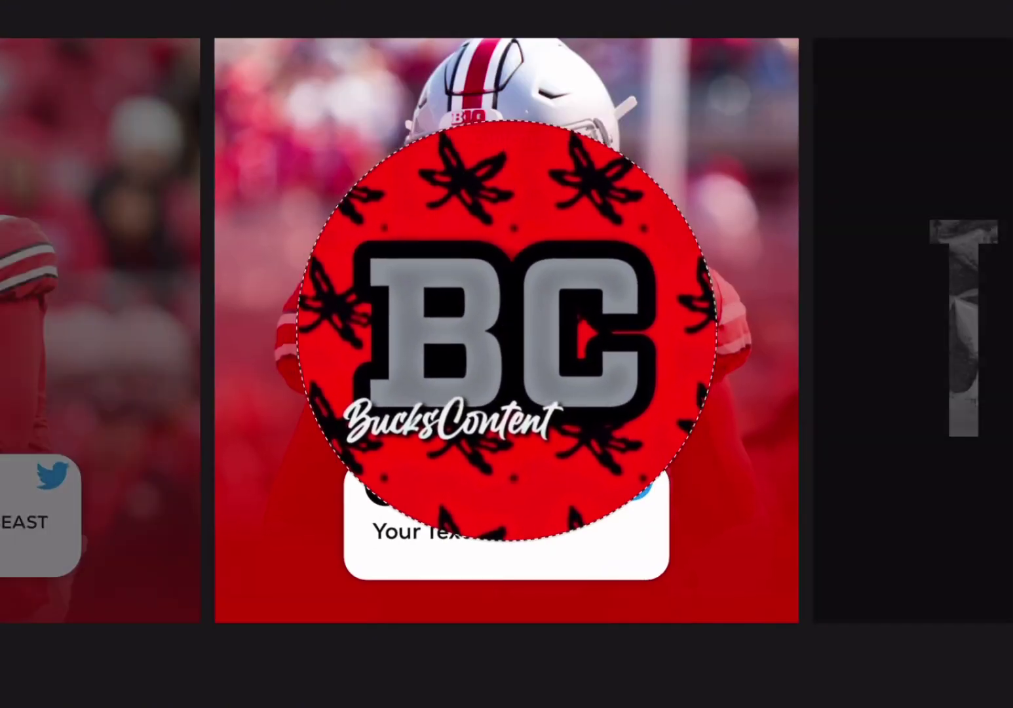
# Shrink the round BC logo and center it over the card's black profile circle
pyautogui.moveTo(379, 472); pyautogui.dragTo(323, 469)
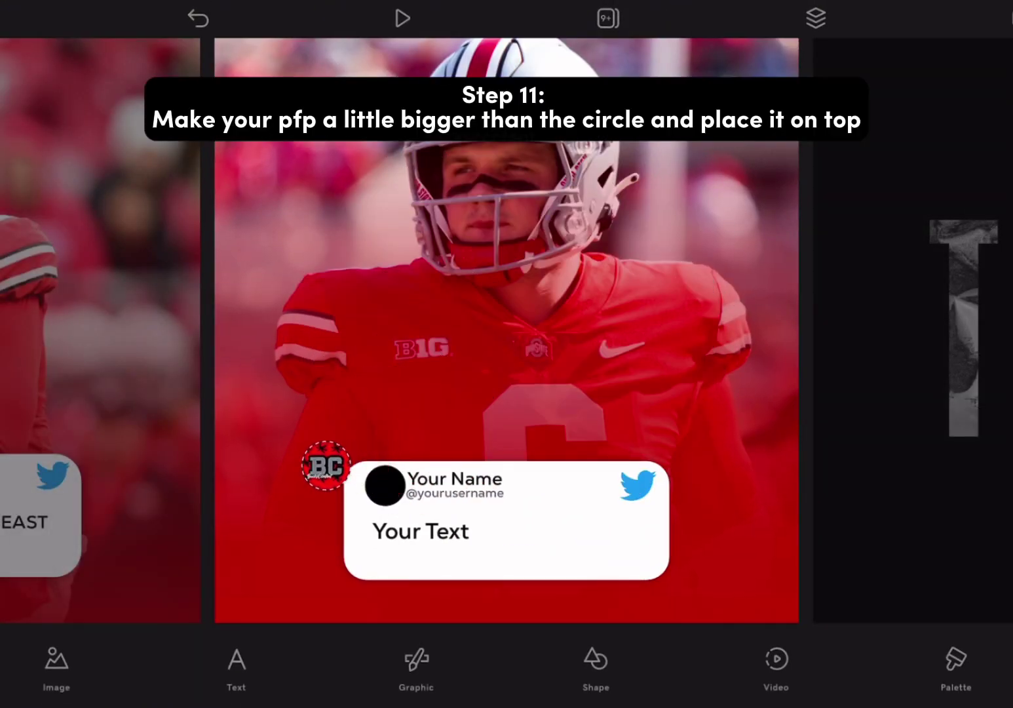
pyautogui.rightClick(323, 469)
pyautogui.rightClick(385, 485)
pyautogui.rightClick(326, 471)
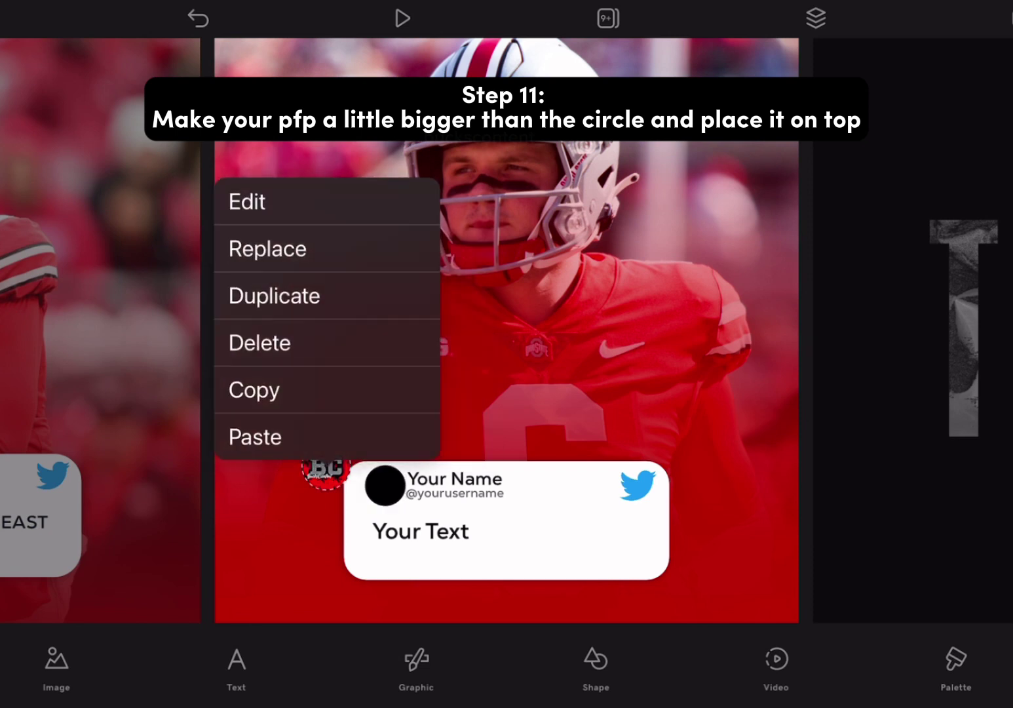
pyautogui.click(245, 201)
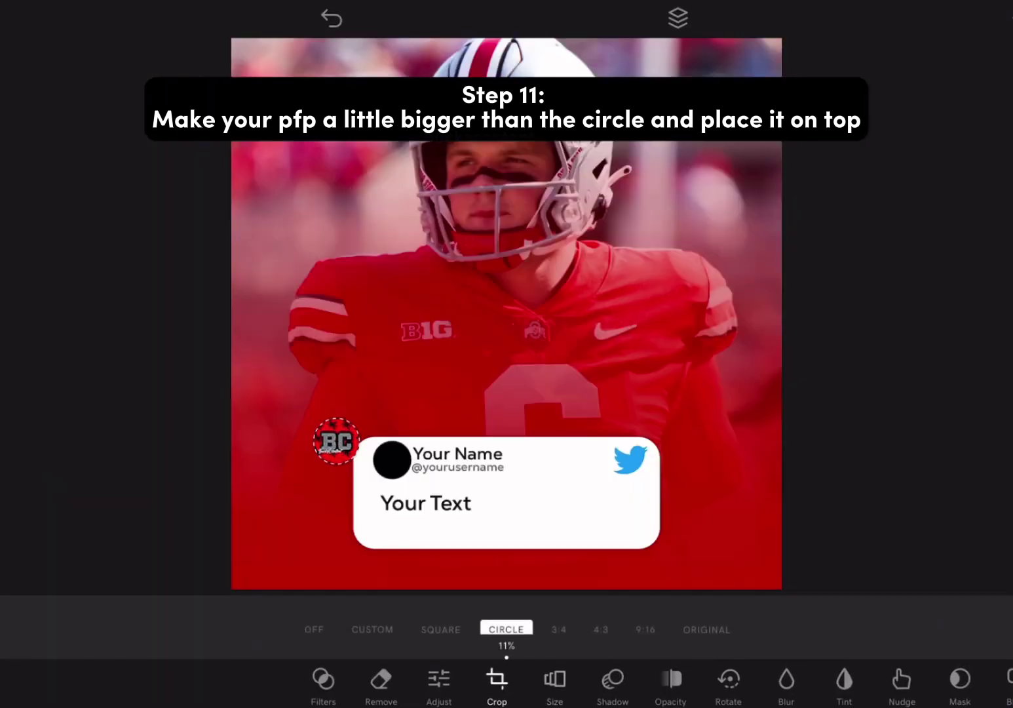
pyautogui.click(564, 678)
pyautogui.moveTo(506, 633)
pyautogui.mouseDown()
pyautogui.moveTo(590, 632)
pyautogui.moveTo(518, 632)
pyautogui.moveTo(530, 632)
pyautogui.mouseUp()
pyautogui.moveTo(344, 443); pyautogui.dragTo(391, 461)
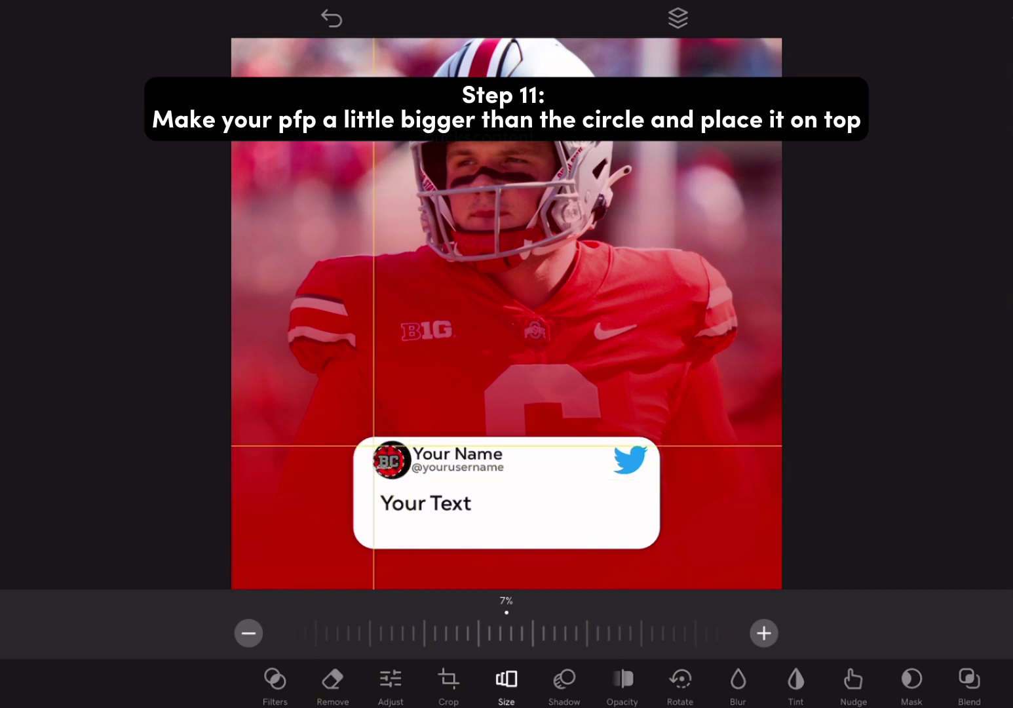
pyautogui.moveTo(507, 632); pyautogui.dragTo(526, 632)
pyautogui.moveTo(387, 457); pyautogui.dragTo(390, 460)
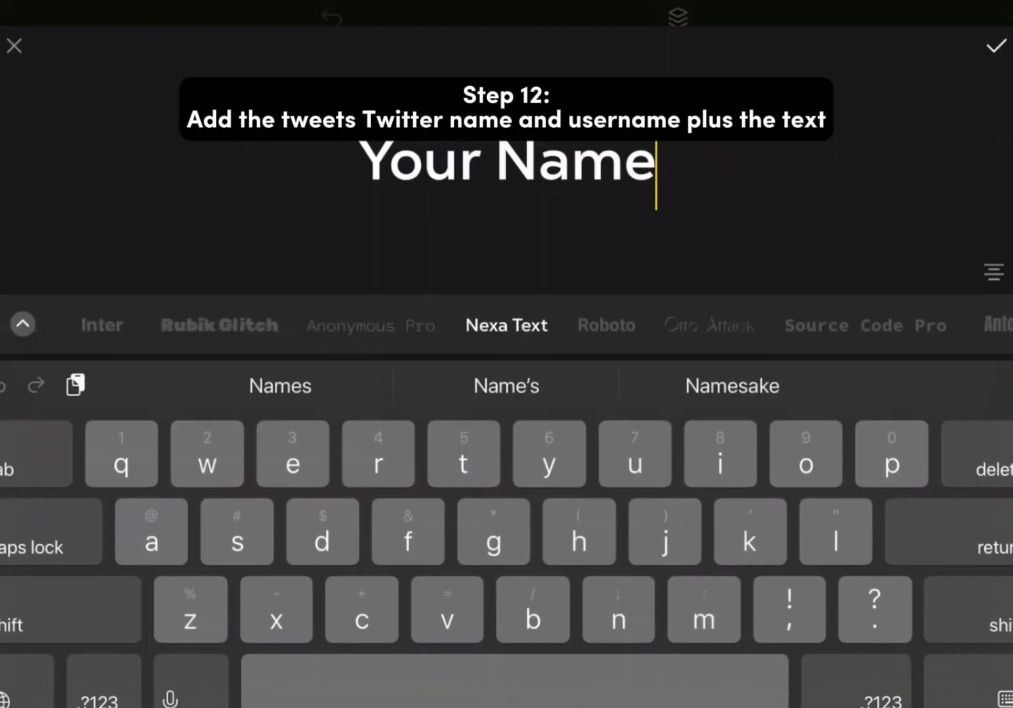
# Replace 'Your Name' with 'Bucks Content' and align it on the card
pyautogui.press('BackSpace')
pyautogui.press('BackSpace')
pyautogui.press('BackSpace')
pyautogui.press('BackSpace')
pyautogui.press('BackSpace')
pyautogui.press('BackSpace')
pyautogui.press('BackSpace')
pyautogui.press('BackSpace')
pyautogui.press('BackSpace')
pyautogui.write('B')
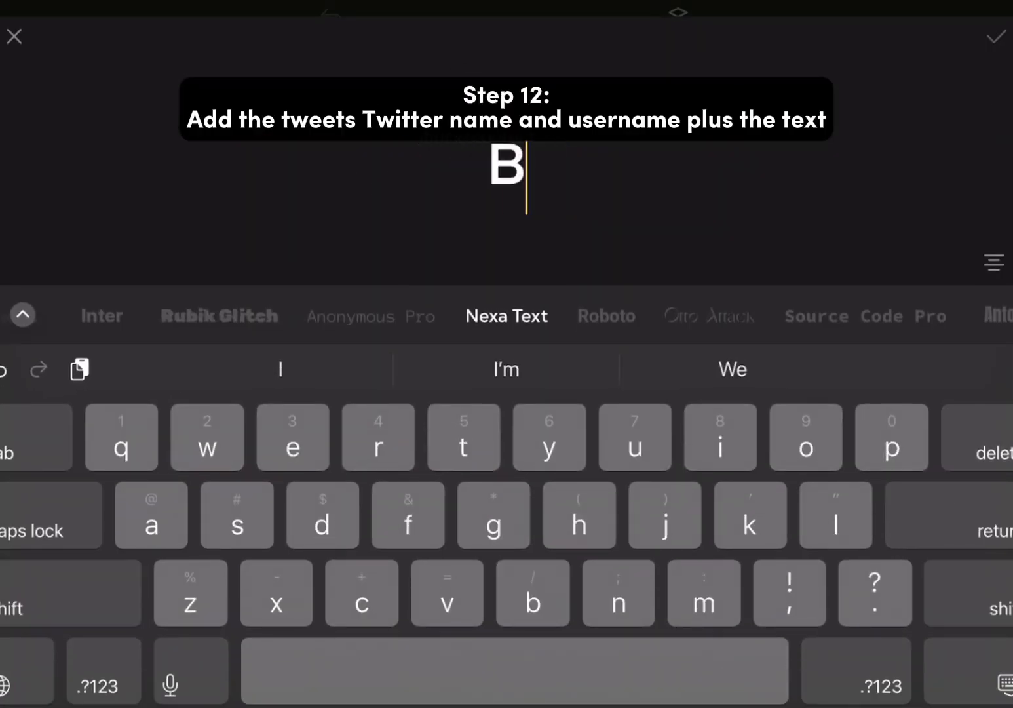
pyautogui.write('ucks Cont')
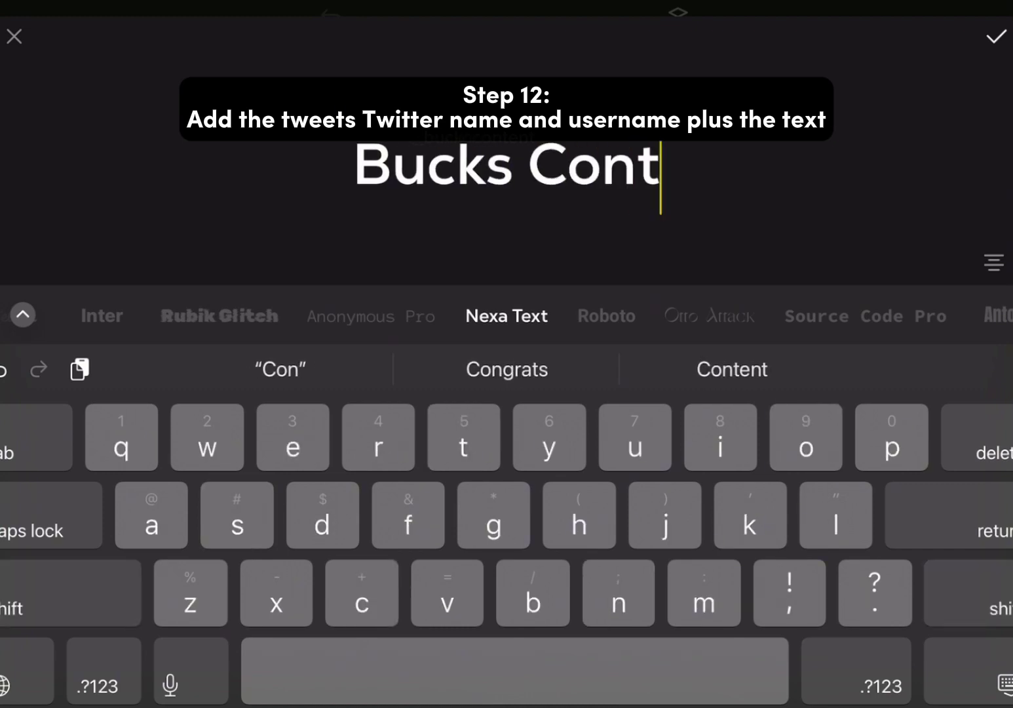
pyautogui.write('ent')
pyautogui.click(996, 37)
pyautogui.moveTo(481, 459); pyautogui.dragTo(472, 452)
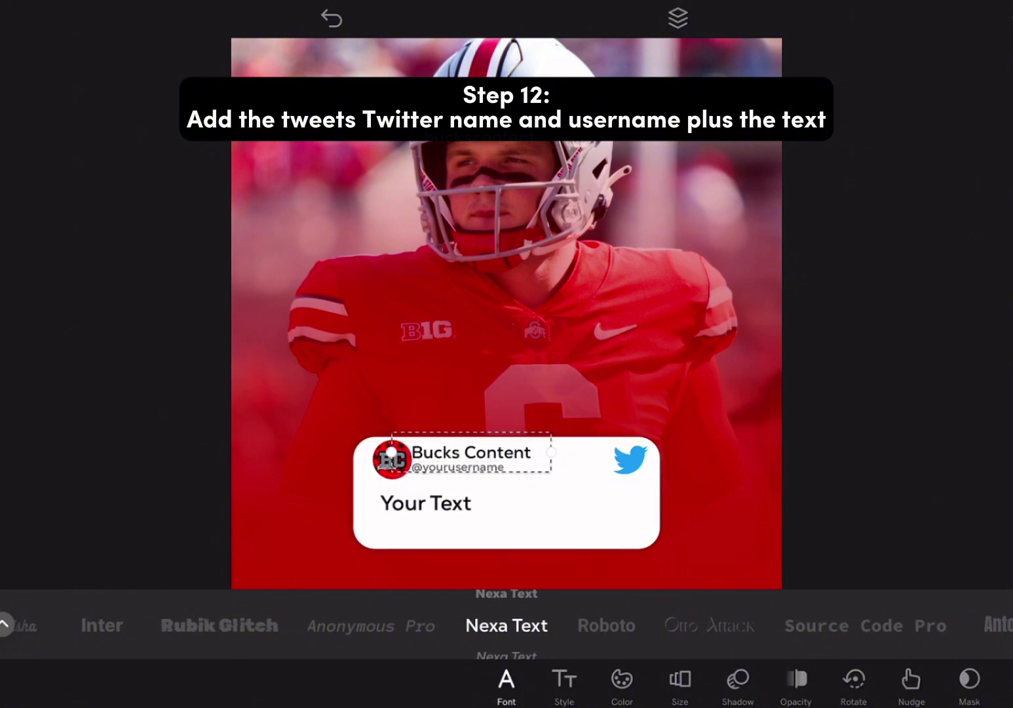
pyautogui.click(426, 503)
pyautogui.click(459, 467)
pyautogui.moveTo(459, 467); pyautogui.dragTo(458, 467)
pyautogui.doubleClick(457, 467)
pyautogui.press('BackSpace')
pyautogui.press('BackSpace')
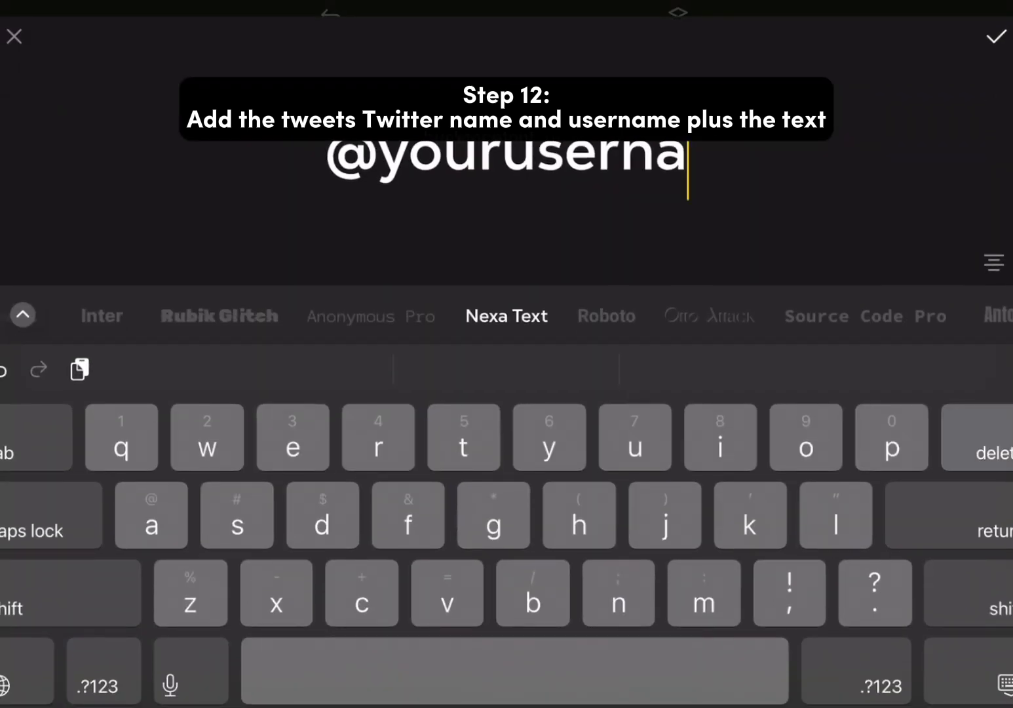
pyautogui.press('BackSpace')
pyautogui.press('BackSpace')
pyautogui.press('BackSpace')
pyautogui.press('BackSpace')
pyautogui.press('BackSpace')
pyautogui.press('BackSpace')
pyautogui.press('BackSpace')
pyautogui.press('BackSpace')
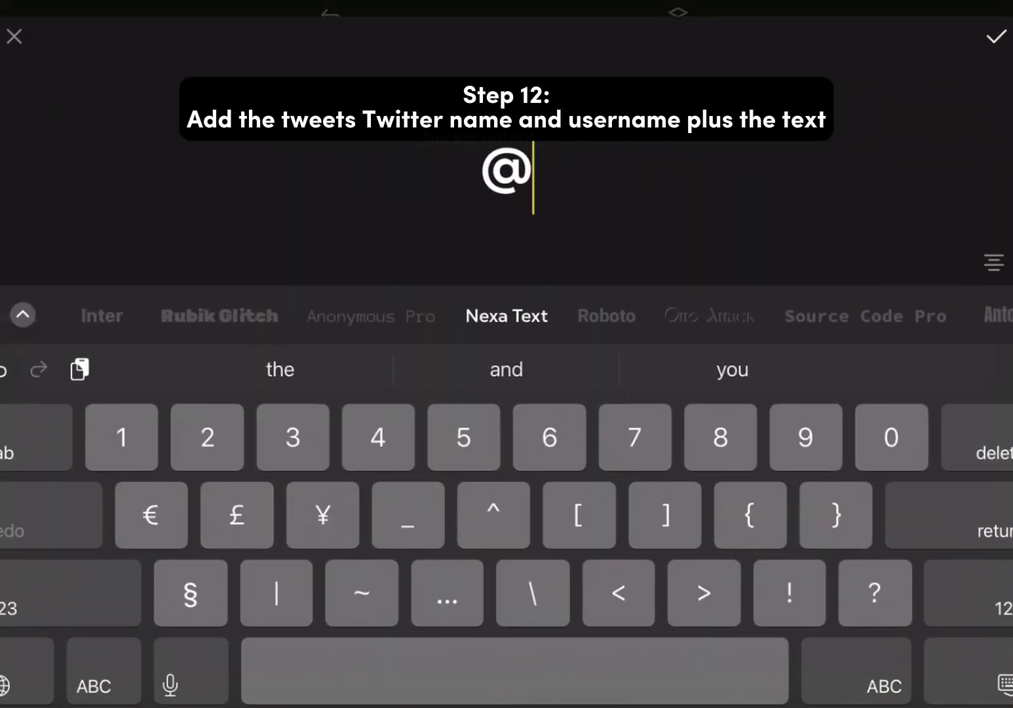
pyautogui.write('_buckscont')
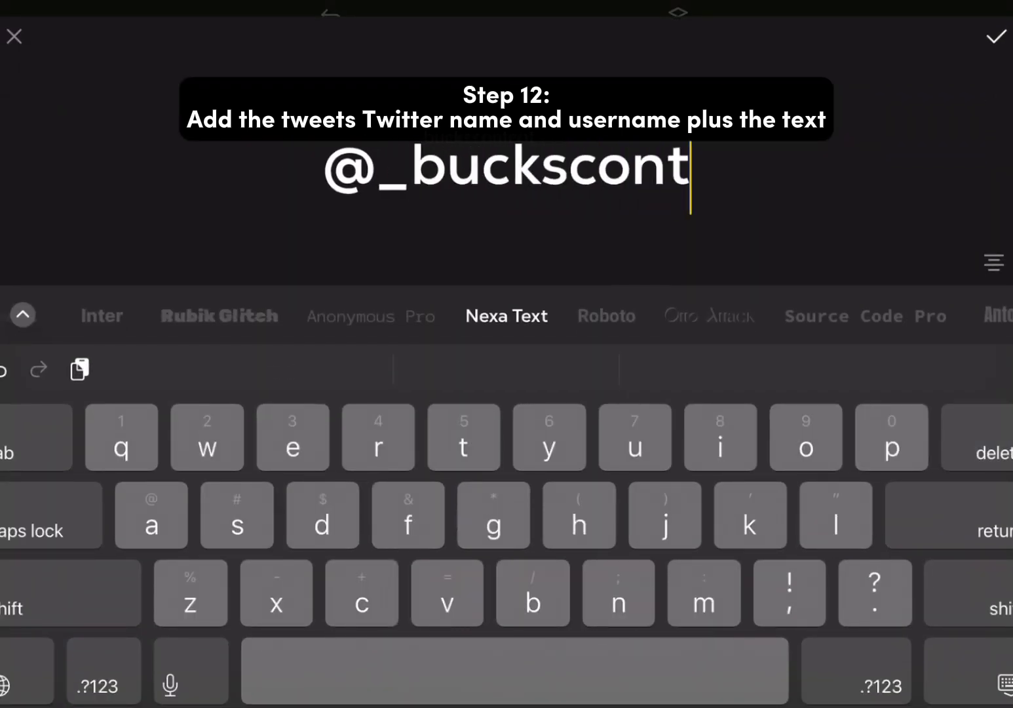
pyautogui.write('ent')
pyautogui.press('BackSpace')
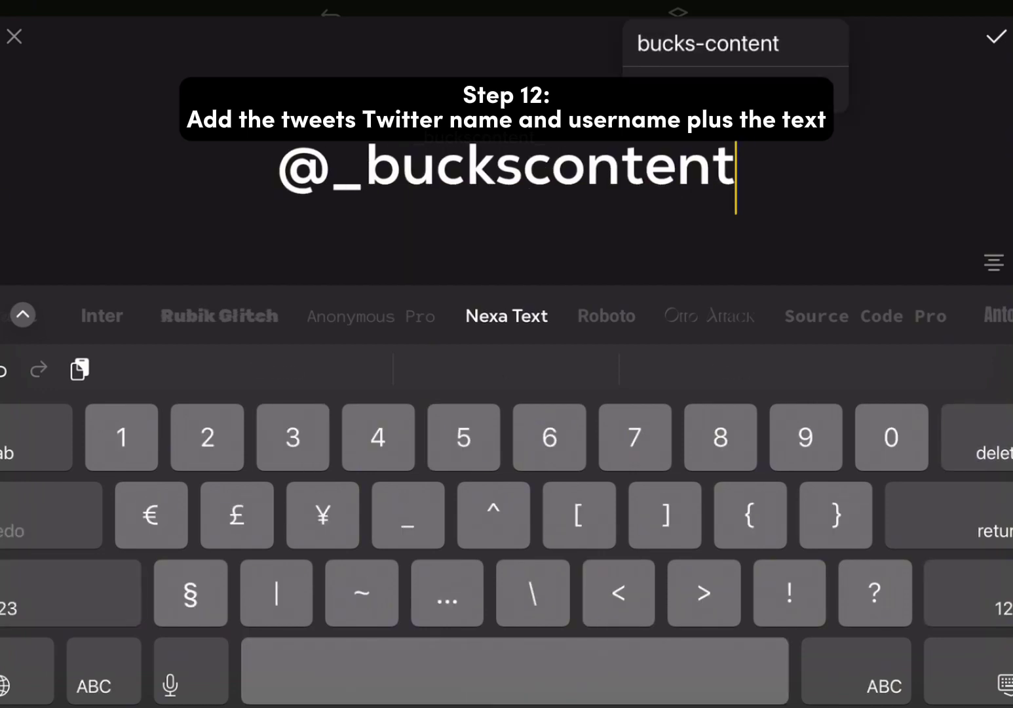
pyautogui.write('_')
pyautogui.click(996, 36)
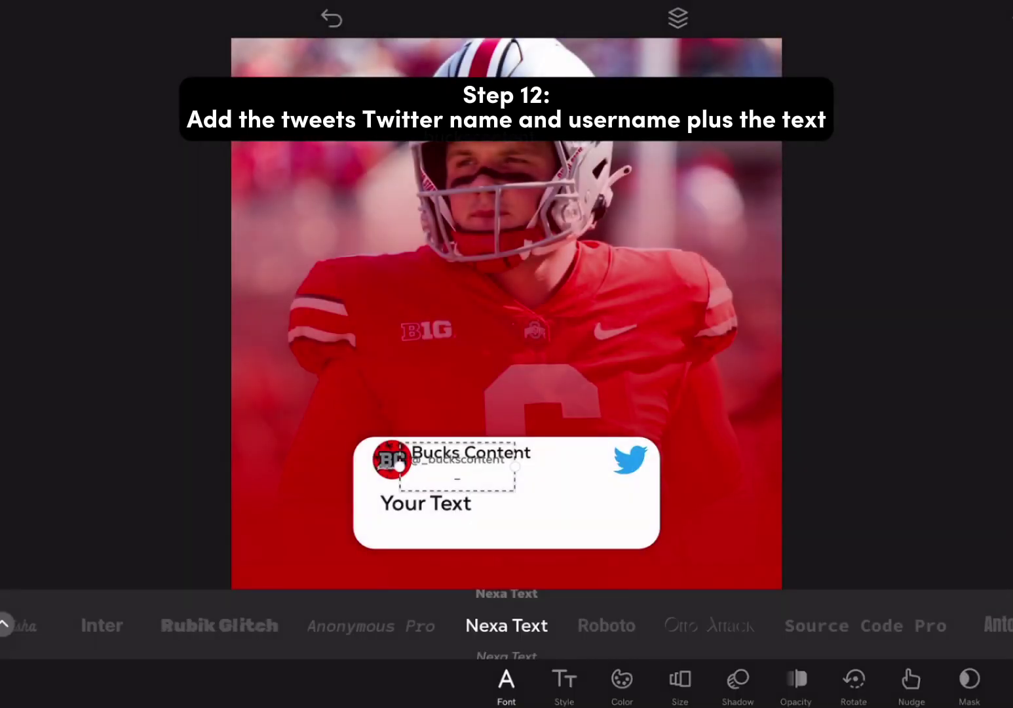
pyautogui.moveTo(399, 465); pyautogui.dragTo(351, 459)
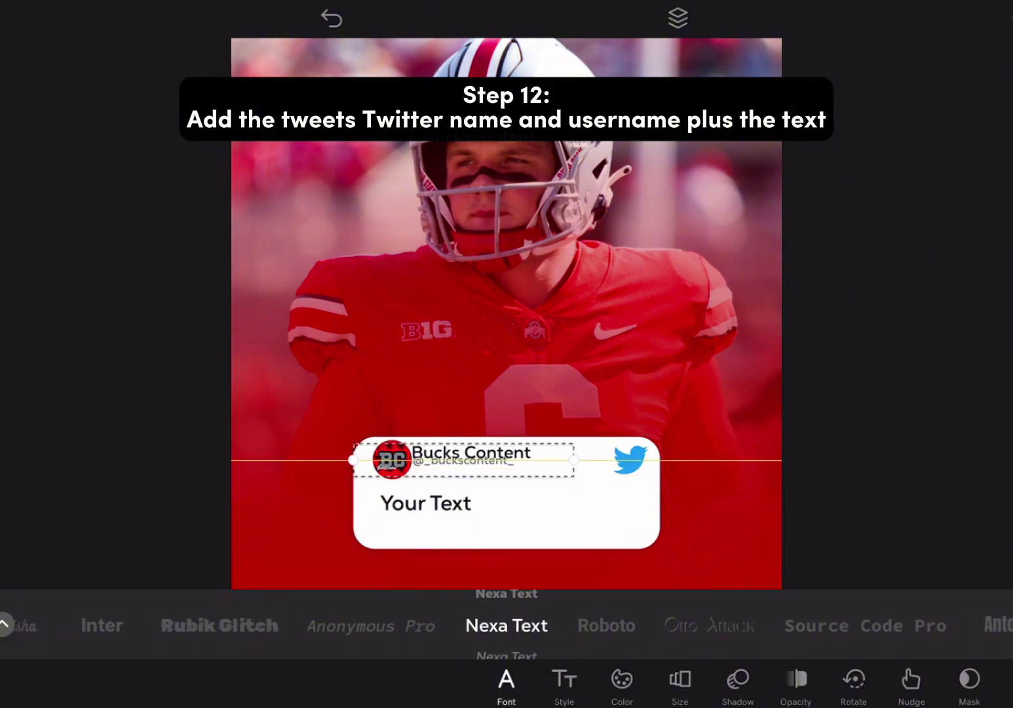
pyautogui.moveTo(462, 460); pyautogui.dragTo(462, 463)
pyautogui.click(504, 295)
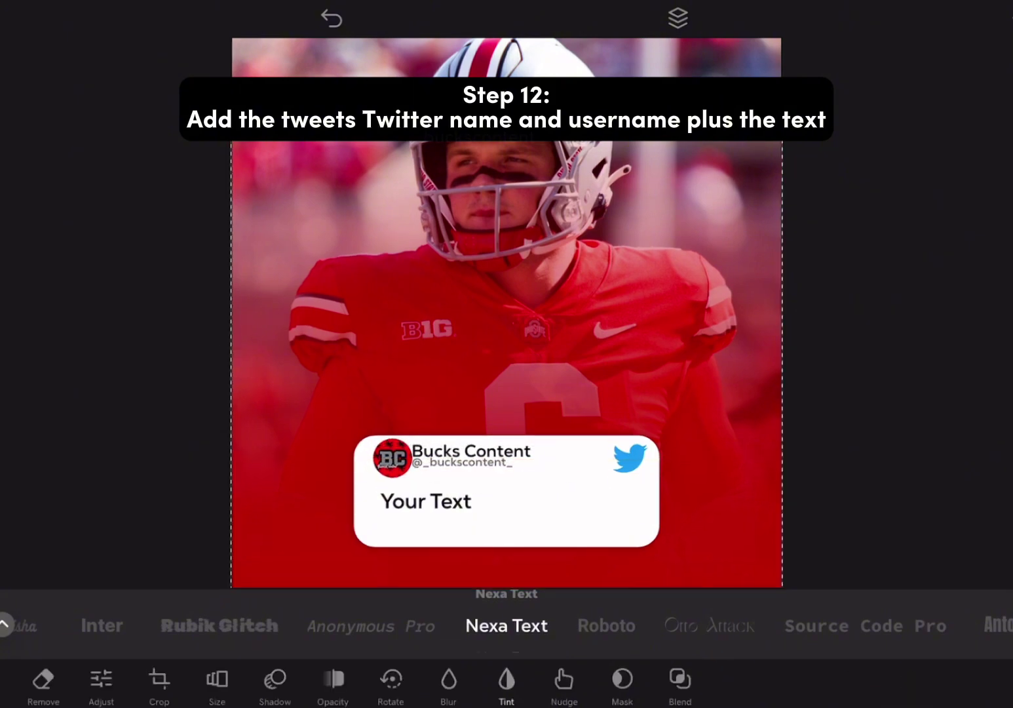
pyautogui.click(506, 681)
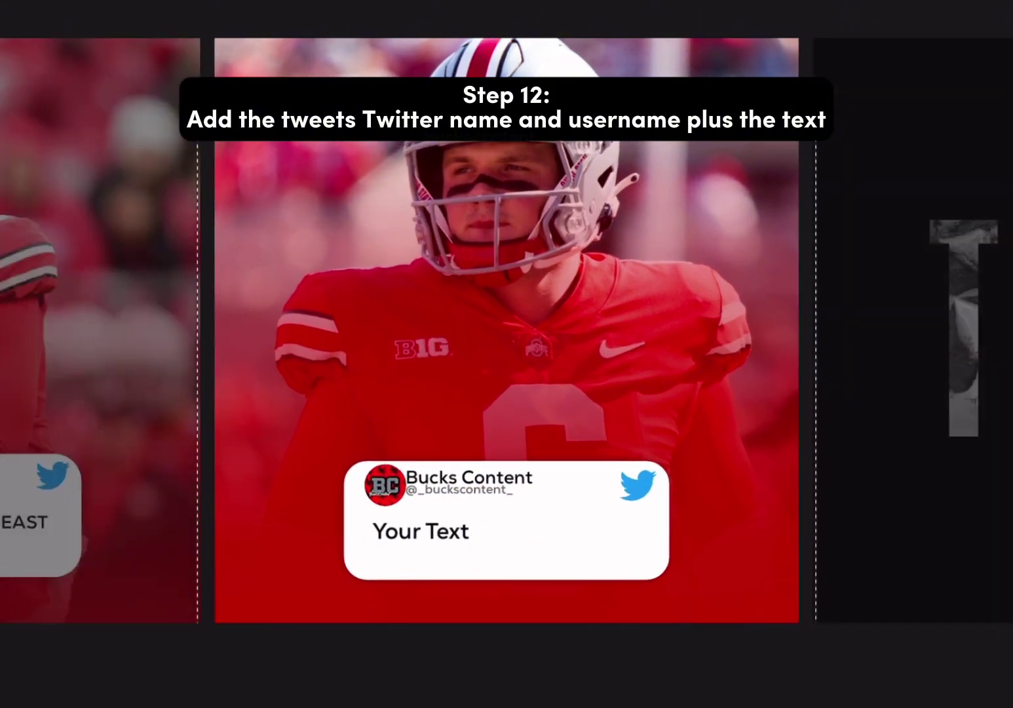
# Replace 'Your Text' with 'Kyle Mccord is gonna be a BEAST'
pyautogui.click(420, 530)
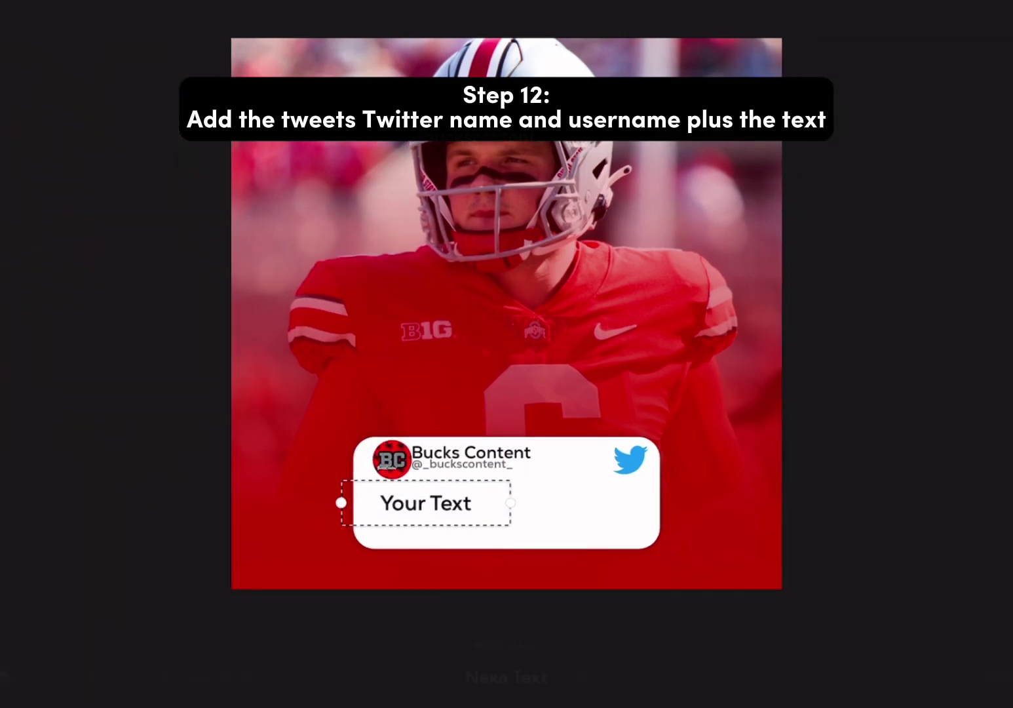
pyautogui.doubleClick(430, 501)
pyautogui.press('BackSpace')
pyautogui.press('BackSpace')
pyautogui.press('BackSpace')
pyautogui.press('BackSpace')
pyautogui.press('BackSpace')
pyautogui.press('BackSpace')
pyautogui.press('BackSpace')
pyautogui.press('BackSpace')
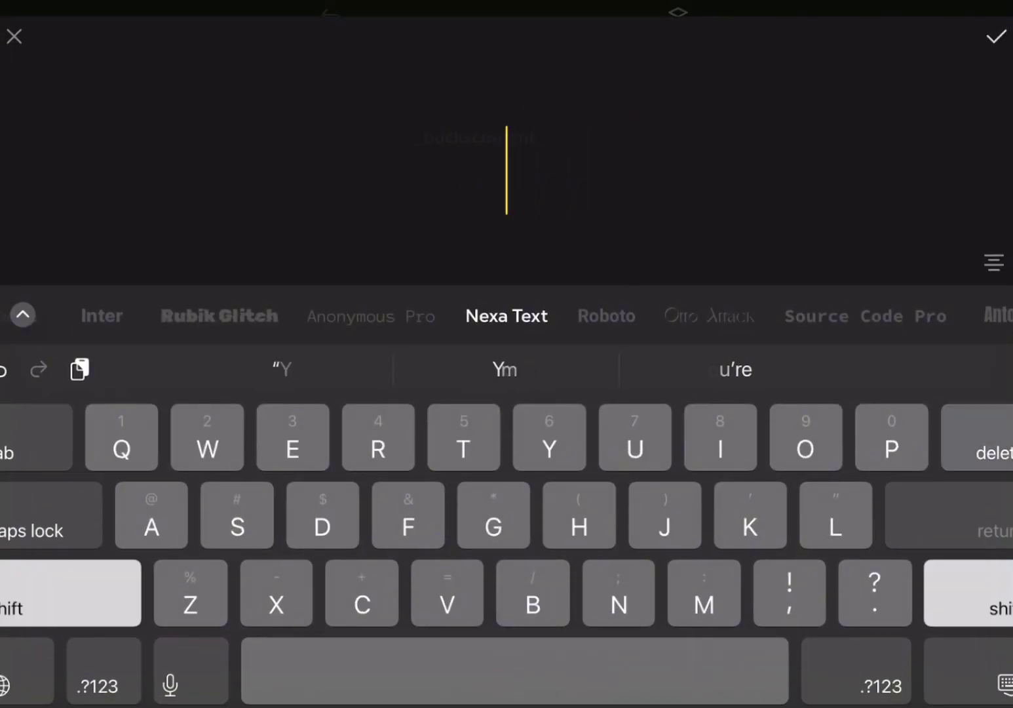
pyautogui.press('BackSpace')
pyautogui.write('T')
pyautogui.press('BackSpace')
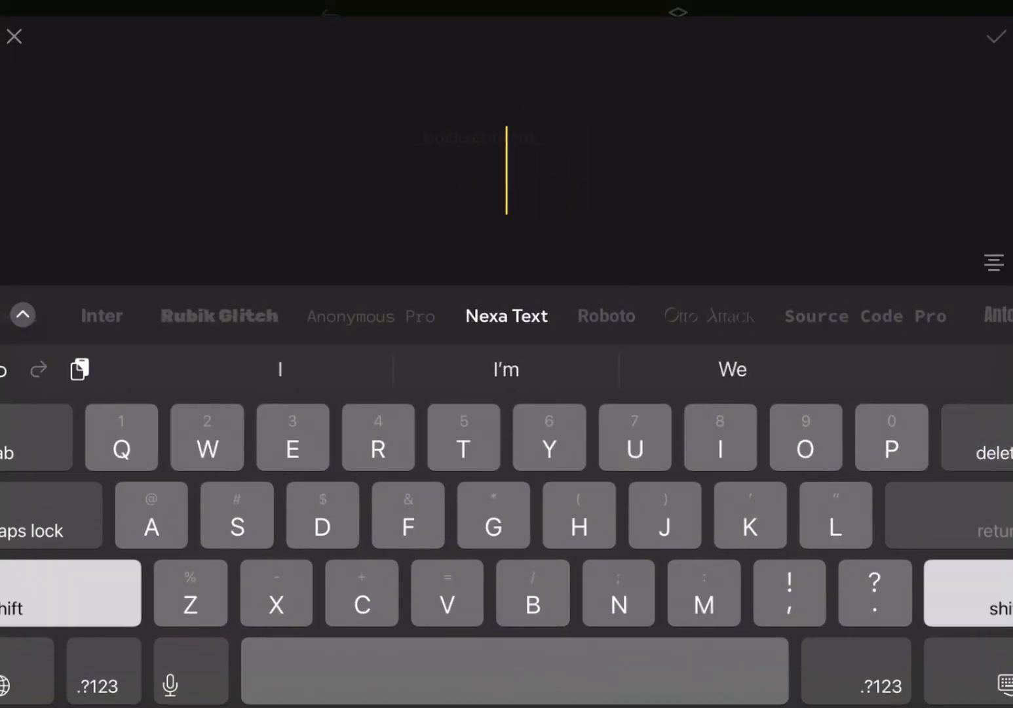
pyautogui.write('Kyle Mcc')
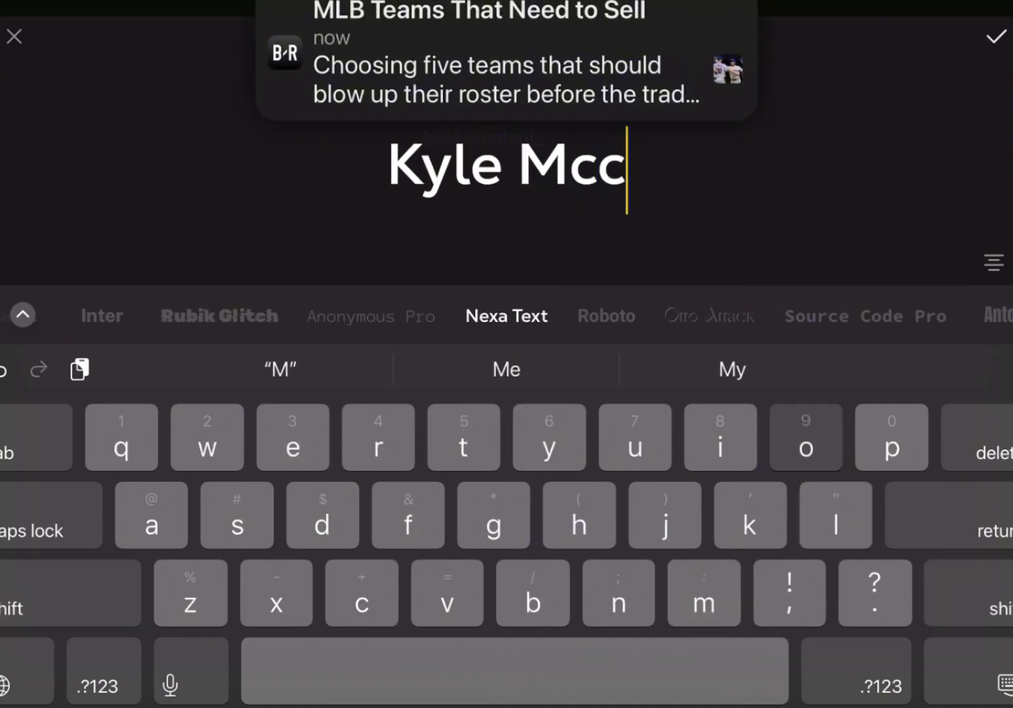
pyautogui.write('ord is go')
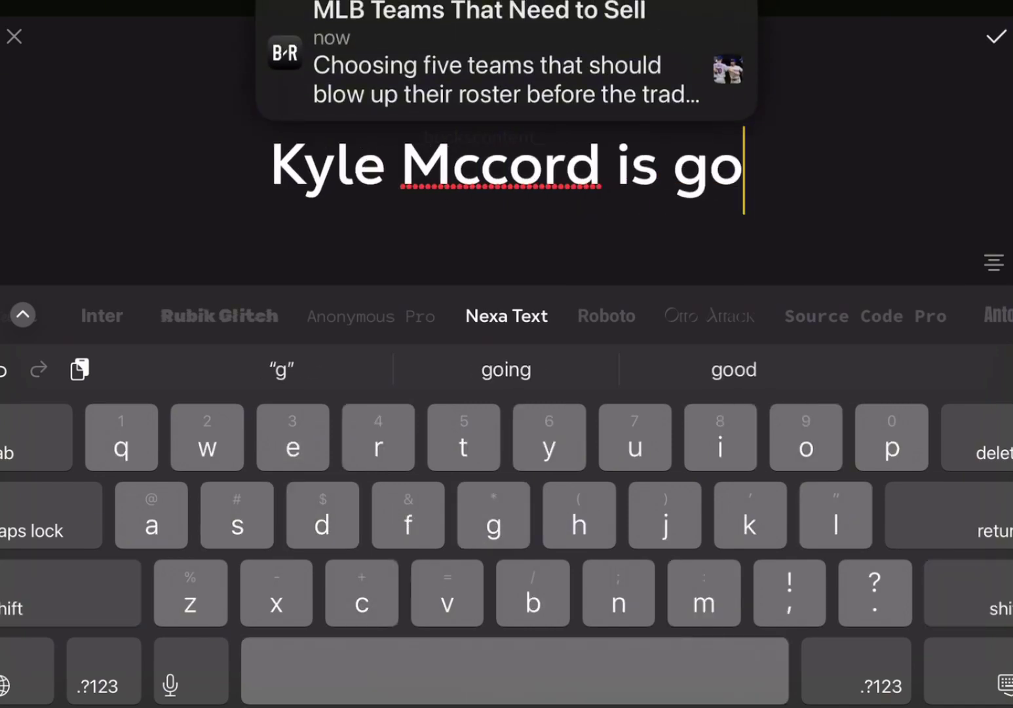
pyautogui.write('nna be a')
pyautogui.press('capslock')
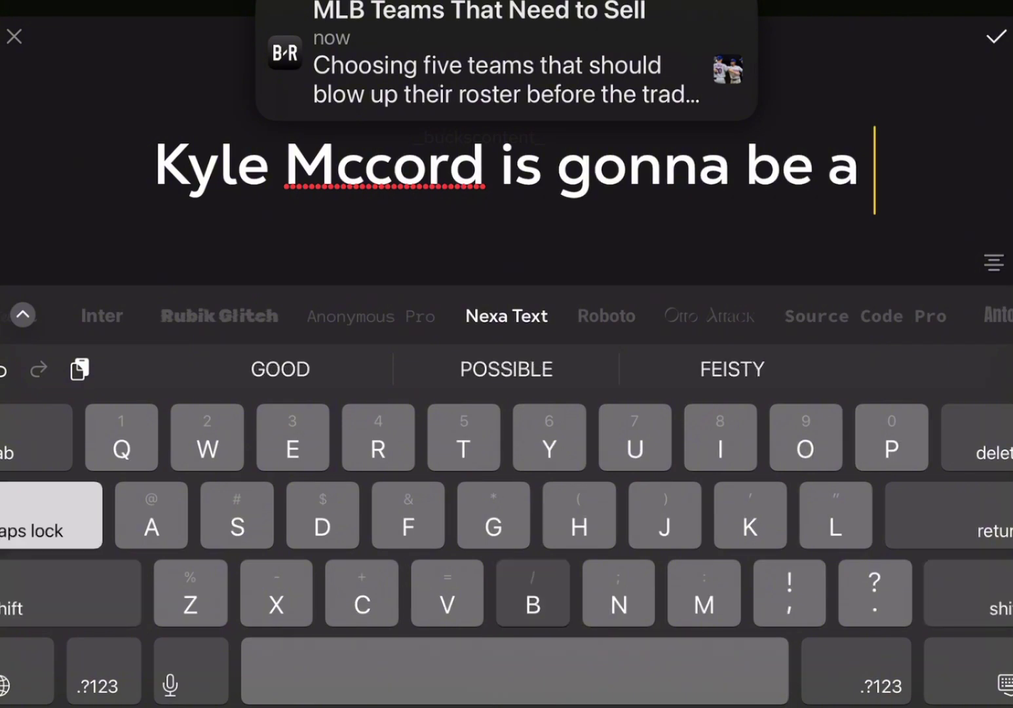
pyautogui.write('BEAST')
pyautogui.click(996, 36)
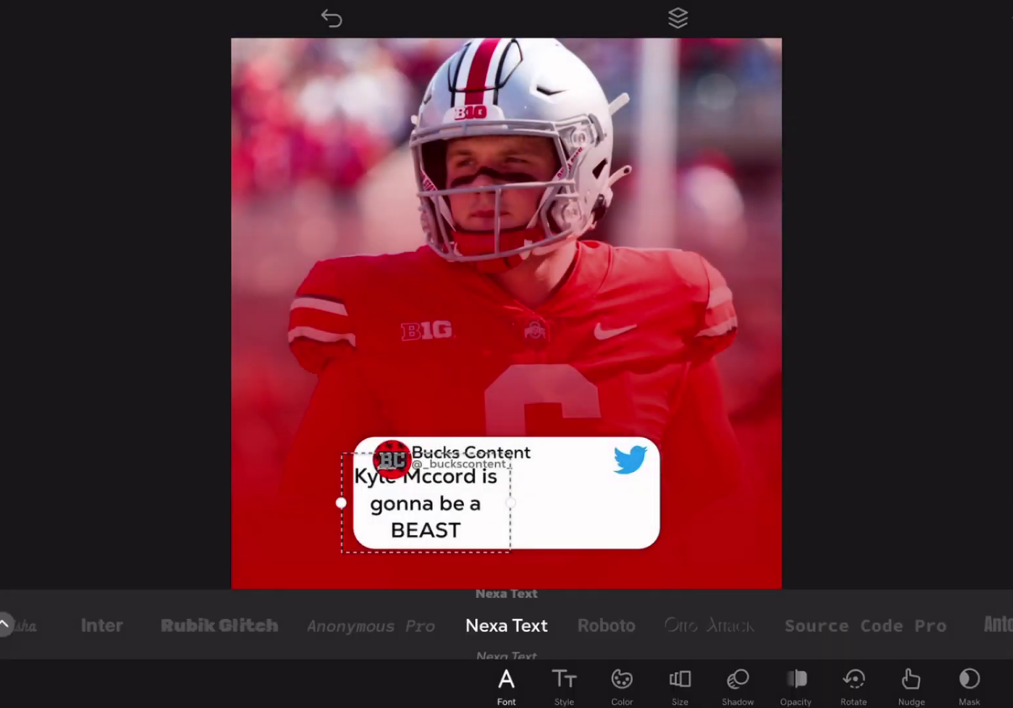
# Widen the tweet text box to a single line and position it on the card
pyautogui.moveTo(509, 501); pyautogui.dragTo(606, 502)
pyautogui.moveTo(425, 501)
pyautogui.mouseDown()
pyautogui.moveTo(479, 493)
pyautogui.moveTo(506, 500)
pyautogui.mouseUp()
pyautogui.moveTo(707, 501)
pyautogui.mouseDown()
pyautogui.moveTo(653, 498)
pyautogui.moveTo(666, 498)
pyautogui.mouseUp()
pyautogui.click(131, 328)
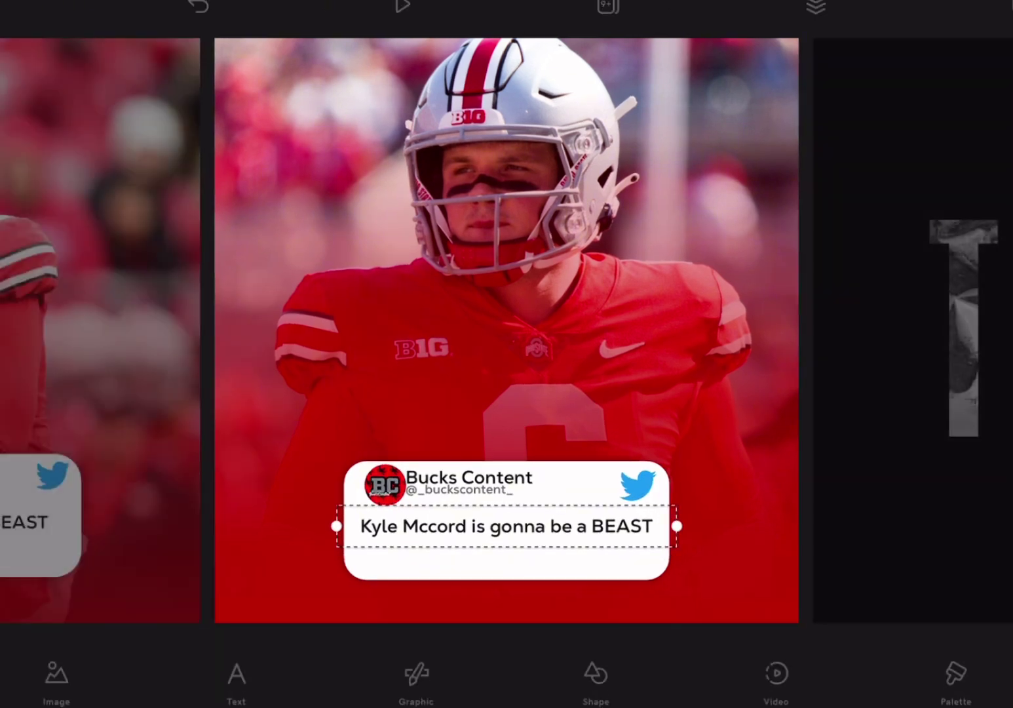